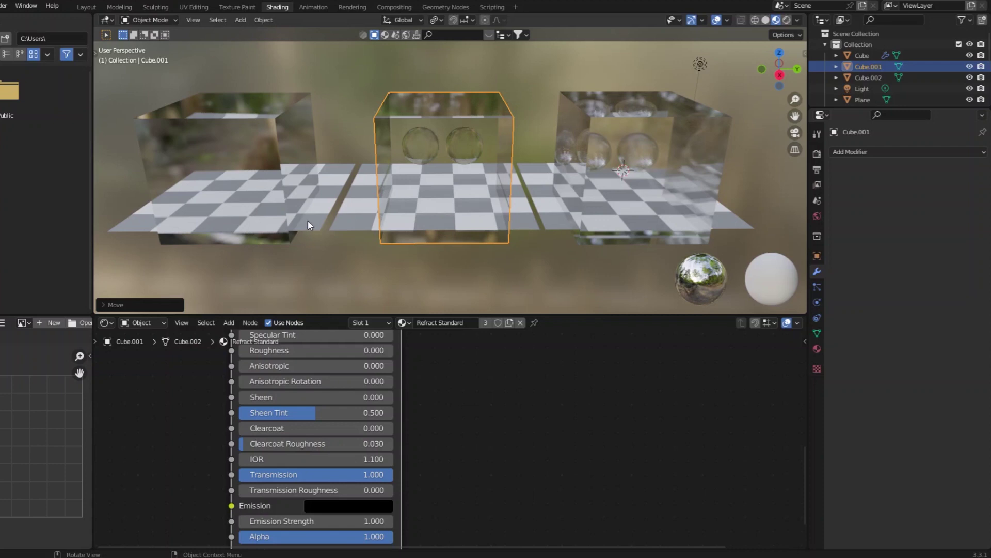
# Step: Move the left glass cube Cube.002 a little to the right, toward the middle cube
pyautogui.click(239, 145)
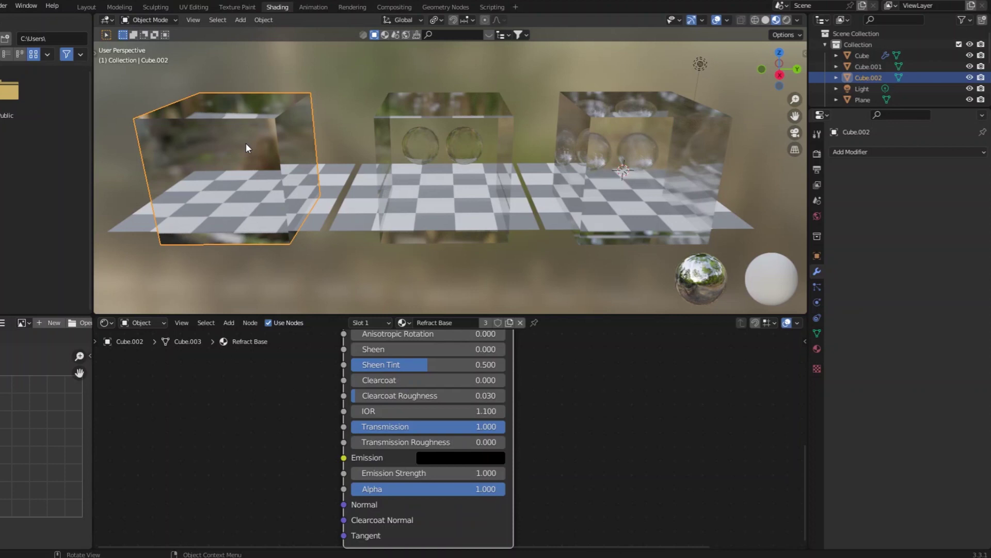
pyautogui.press('g')
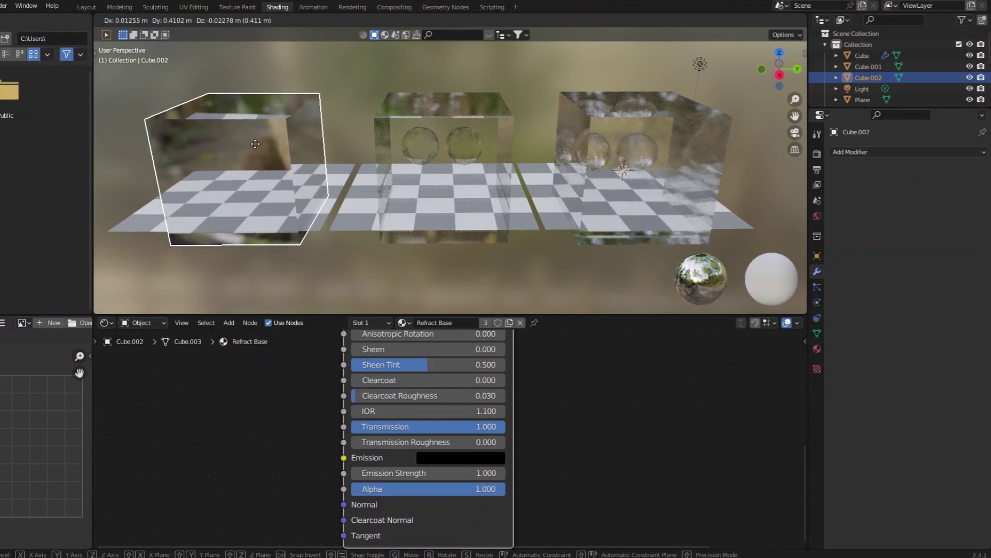
pyautogui.click(255, 148)
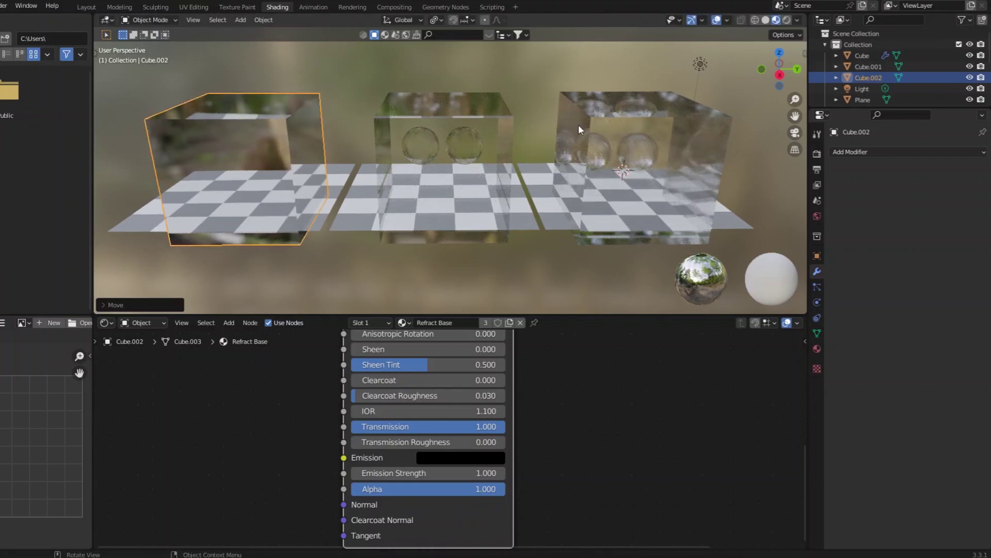
pyautogui.scroll(2, 540, 123)
# Step: Select the middle cube and pan its node tree to show Layer Weight, Mix Shader and Material Output
pyautogui.scroll(-1, 508, 109)
pyautogui.click(488, 132)
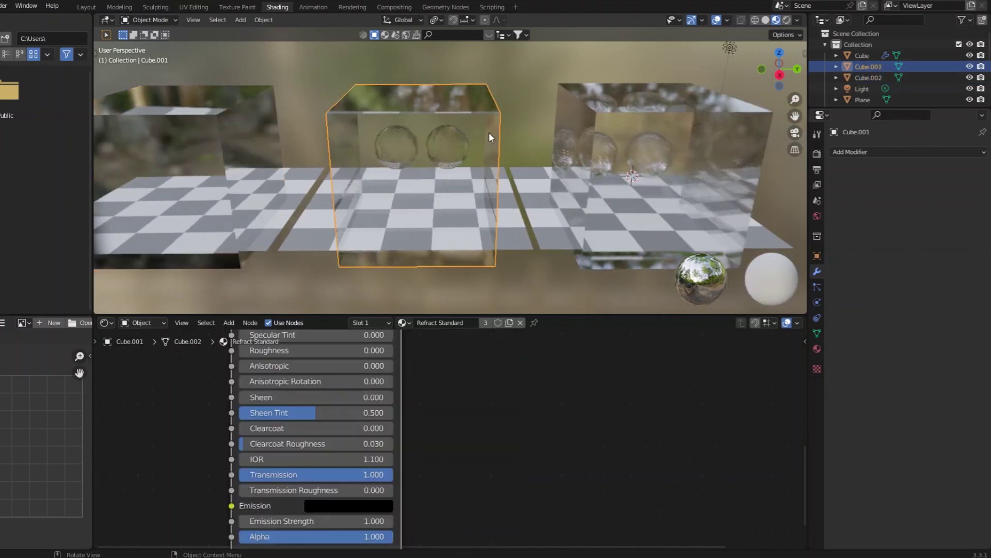
pyautogui.scroll(-5, 469, 495)
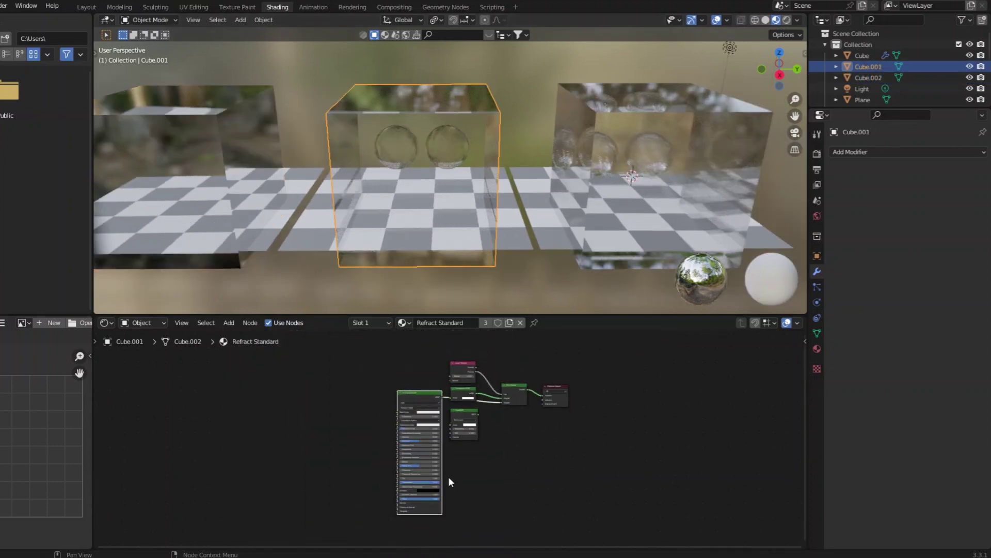
pyautogui.scroll(4, 448, 476)
pyautogui.moveTo(431, 399); pyautogui.dragTo(439, 393)
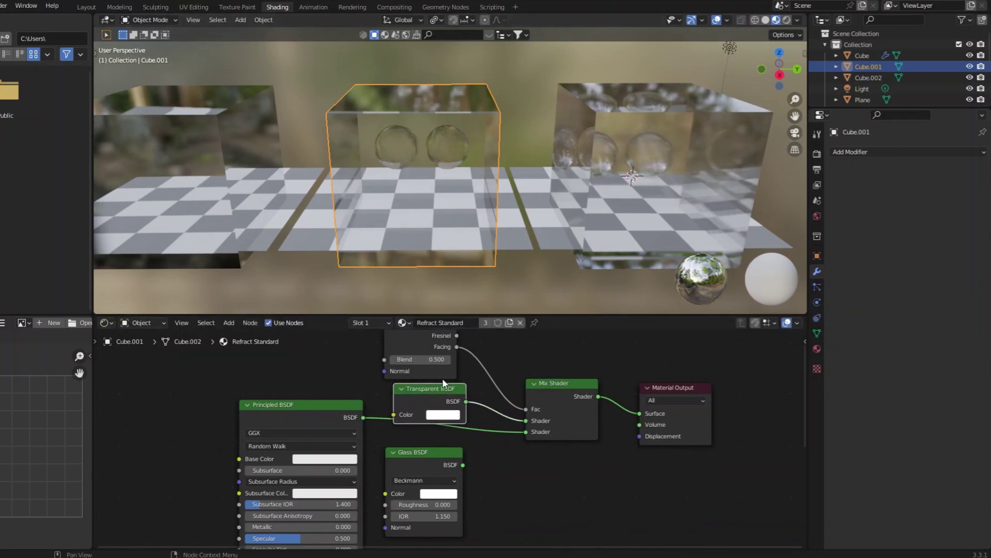
pyautogui.moveTo(441, 379); pyautogui.dragTo(438, 410, button='middle')
pyautogui.moveTo(398, 143)
pyautogui.mouseDown(button='middle')
pyautogui.moveTo(424, 147)
pyautogui.moveTo(443, 166)
pyautogui.moveTo(400, 138)
pyautogui.moveTo(376, 140)
pyautogui.moveTo(421, 126)
pyautogui.moveTo(432, 135)
pyautogui.moveTo(402, 149)
pyautogui.mouseUp(button='middle')
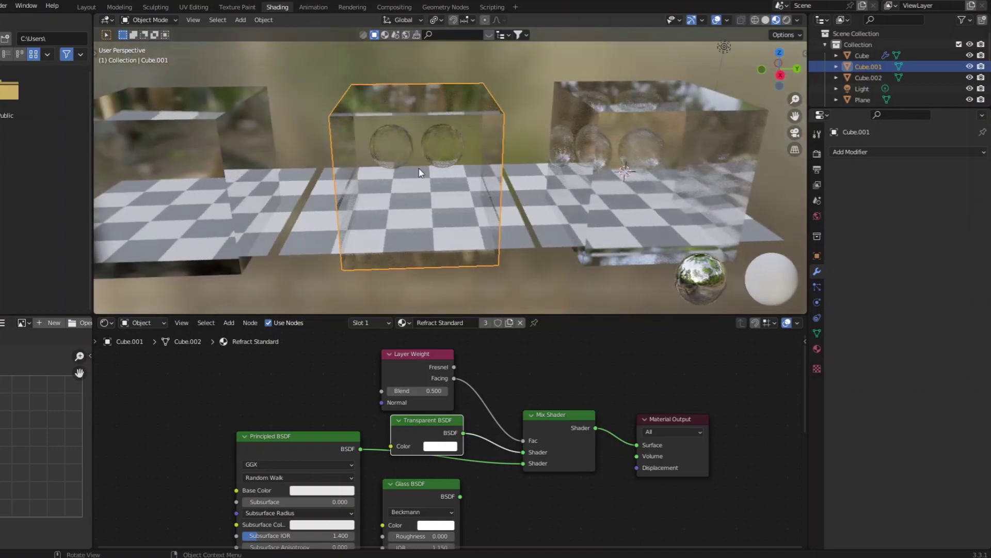
pyautogui.scroll(-2, 294, 155)
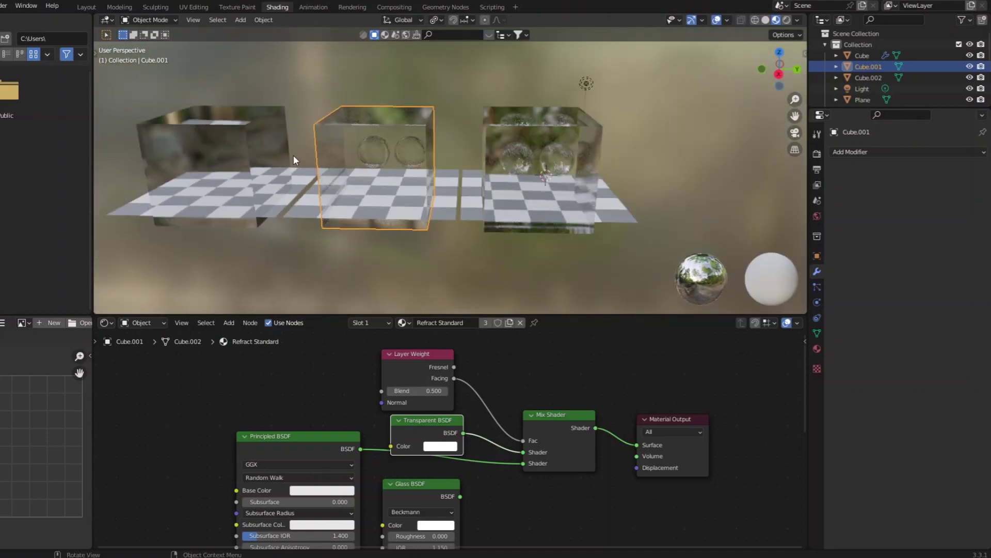
# Step: Select the cube holding the spheres to check its Solidify modifier (0.001 m, Offset -1)
pyautogui.scroll(4, 562, 143)
pyautogui.scroll(-2, 559, 149)
pyautogui.click(450, 150)
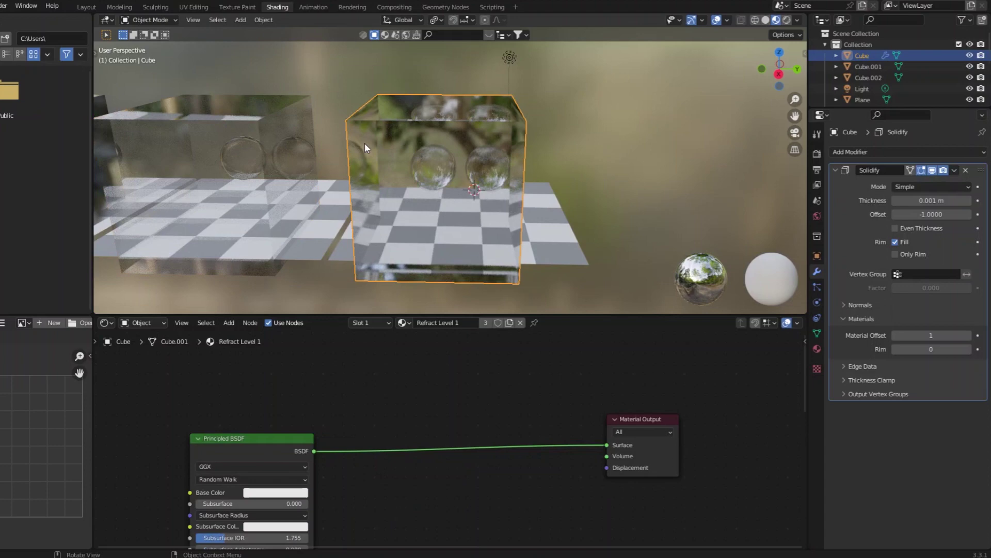
pyautogui.scroll(2, 391, 142)
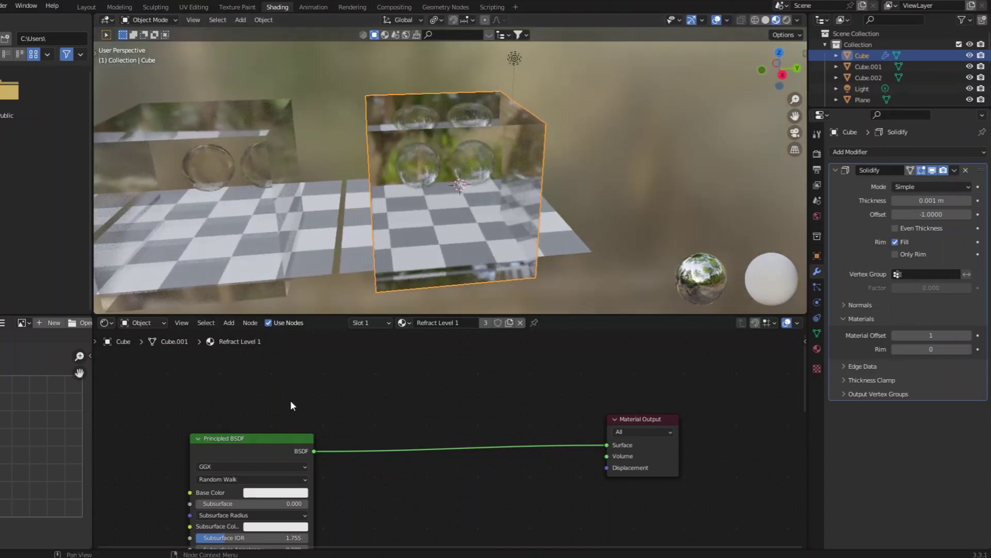
pyautogui.scroll(1, 418, 147)
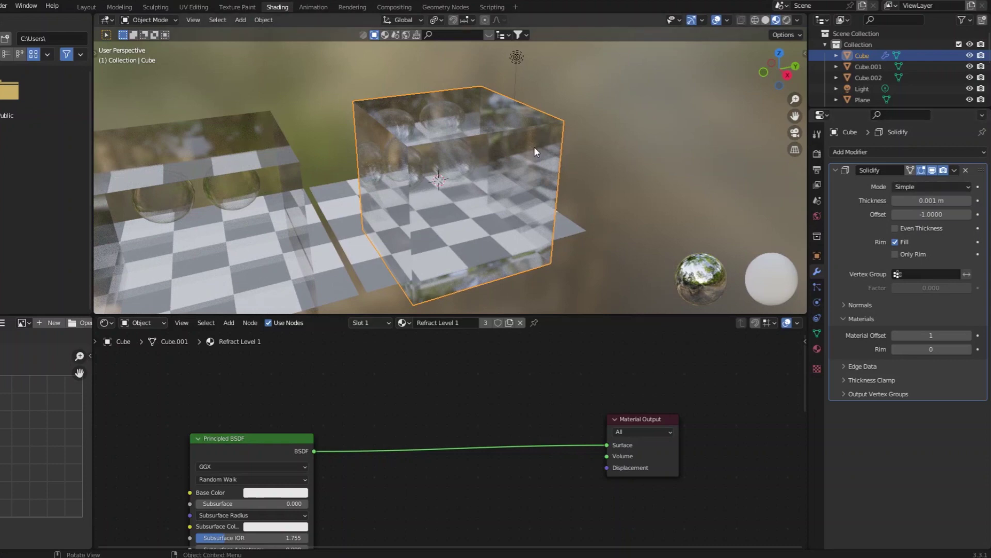
# Step: Orbit around the cube to inspect the refracted spheres inside, then frame the whole scene
pyautogui.moveTo(500, 173); pyautogui.dragTo(472, 139, button='middle')
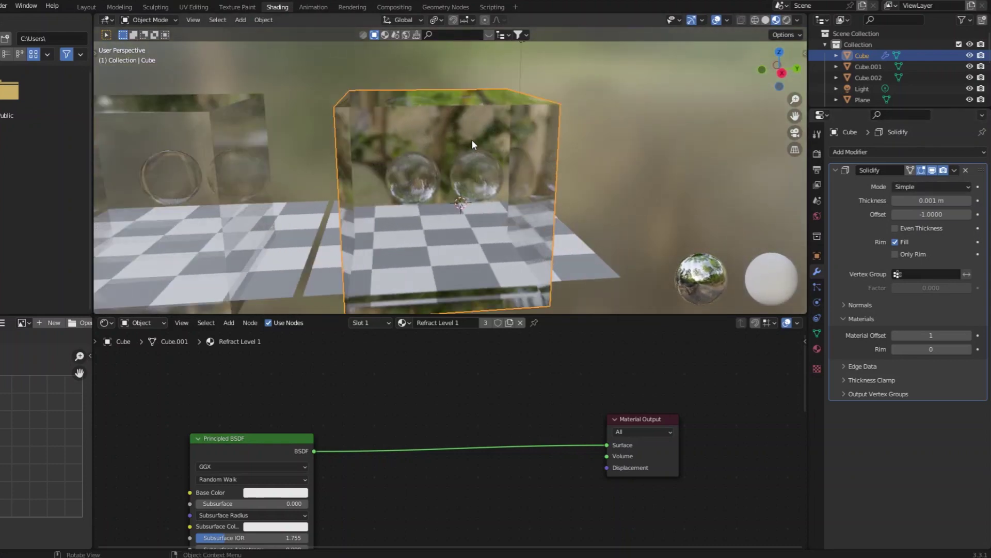
pyautogui.moveTo(480, 120); pyautogui.dragTo(551, 154, button='middle')
pyautogui.moveTo(430, 179); pyautogui.dragTo(322, 123, button='middle')
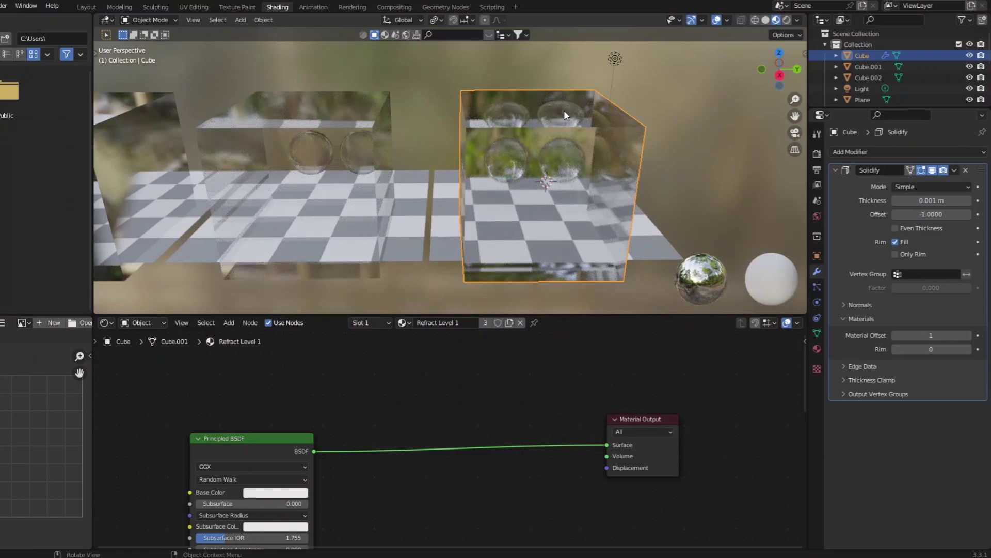
pyautogui.moveTo(641, 208); pyautogui.dragTo(513, 199, button='middle')
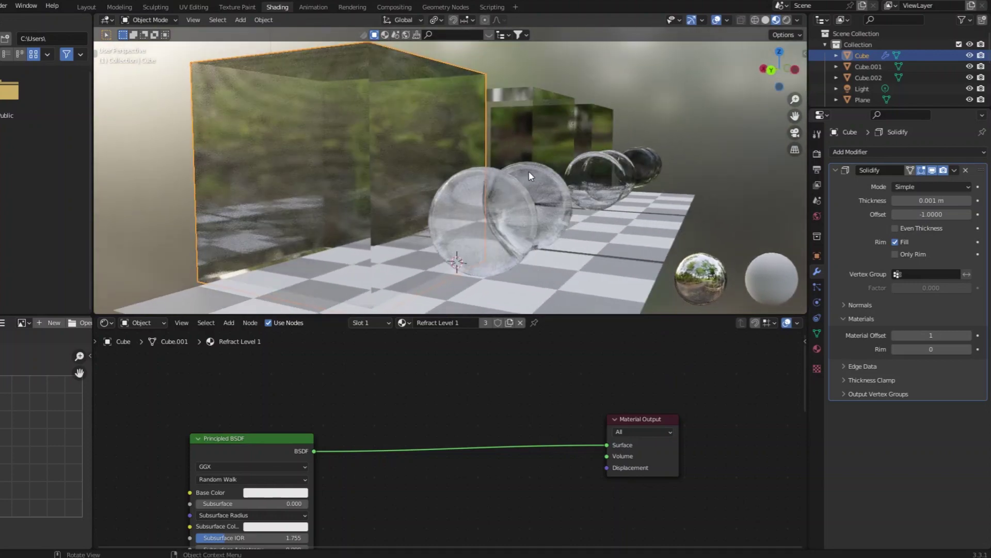
pyautogui.moveTo(585, 178); pyautogui.dragTo(603, 181, button='middle')
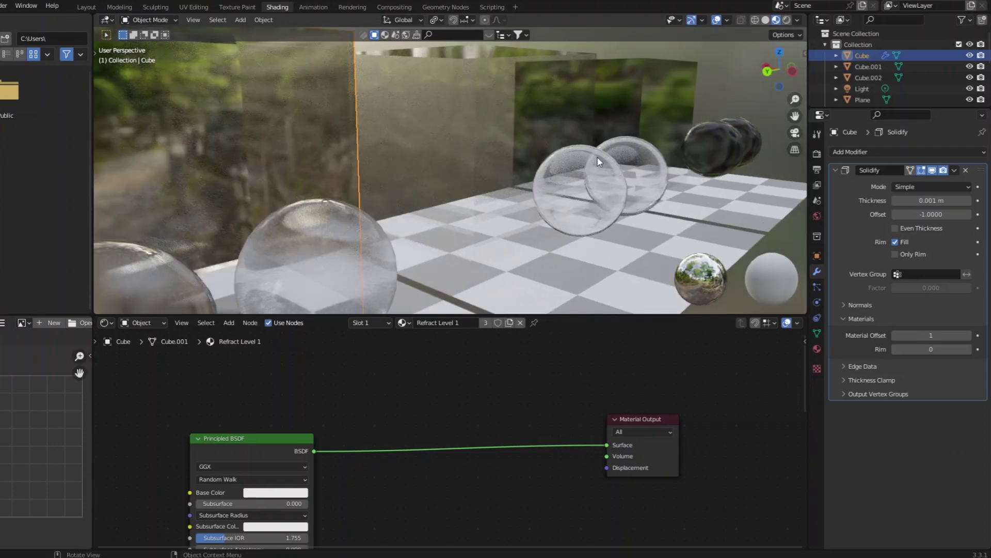
pyautogui.press('Home')
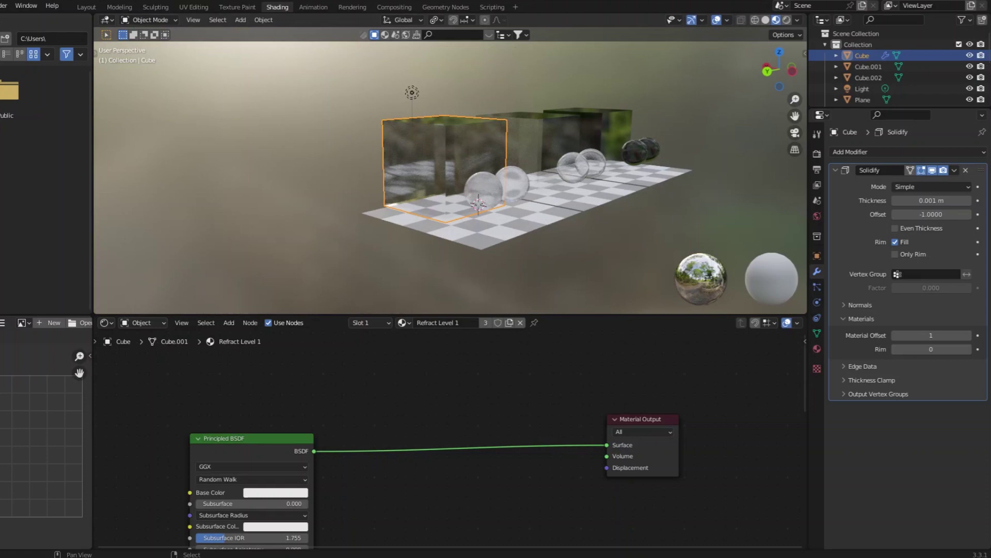
# Step: Start a new General file without saving the current one
pyautogui.click(2, 5)
pyautogui.moveTo(26, 18)
pyautogui.click(78, 14)
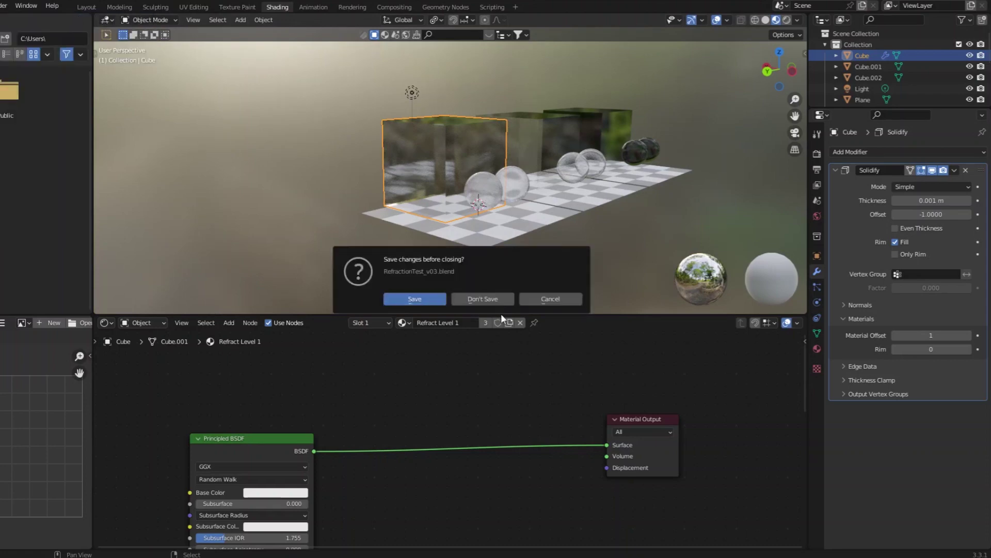
pyautogui.click(488, 301)
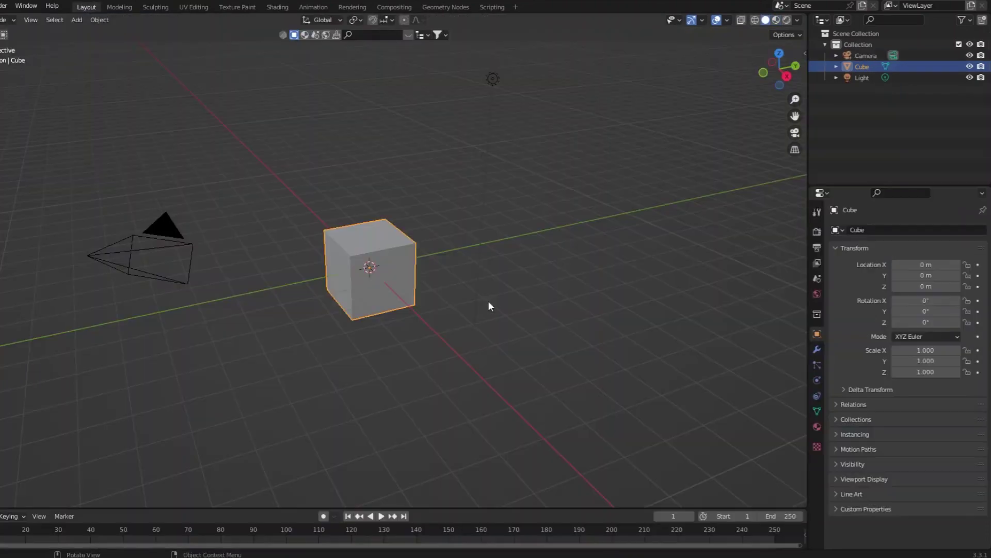
# Step: Add a plane and scale it up about six times as the floor
pyautogui.click(78, 22)
pyautogui.moveTo(132, 32)
pyautogui.click(178, 35)
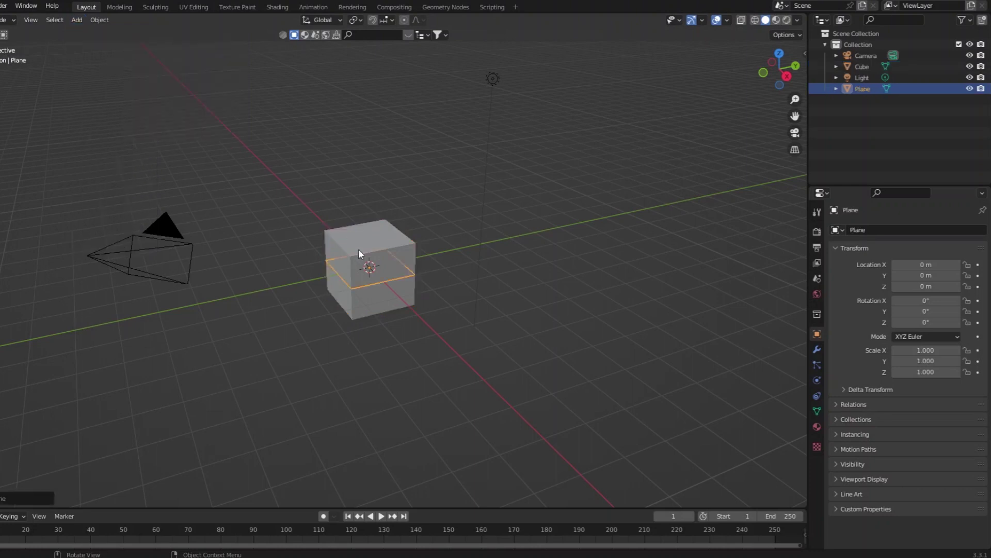
pyautogui.press('s')
pyautogui.click(481, 204)
# Step: Raise the cube along Z to 1.7759 m
pyautogui.click(388, 240)
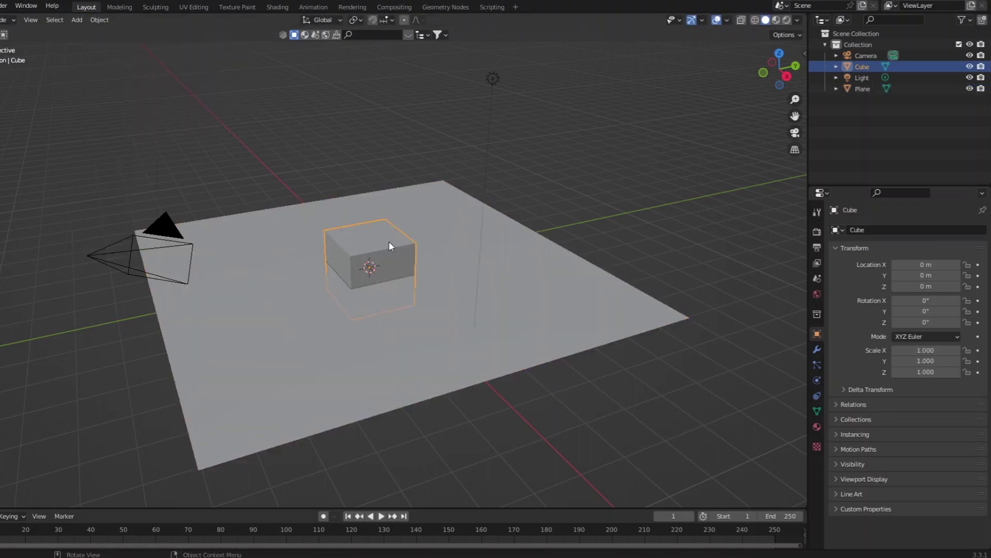
pyautogui.press('g')
pyautogui.press('x')
pyautogui.press('z')
pyautogui.click(396, 160)
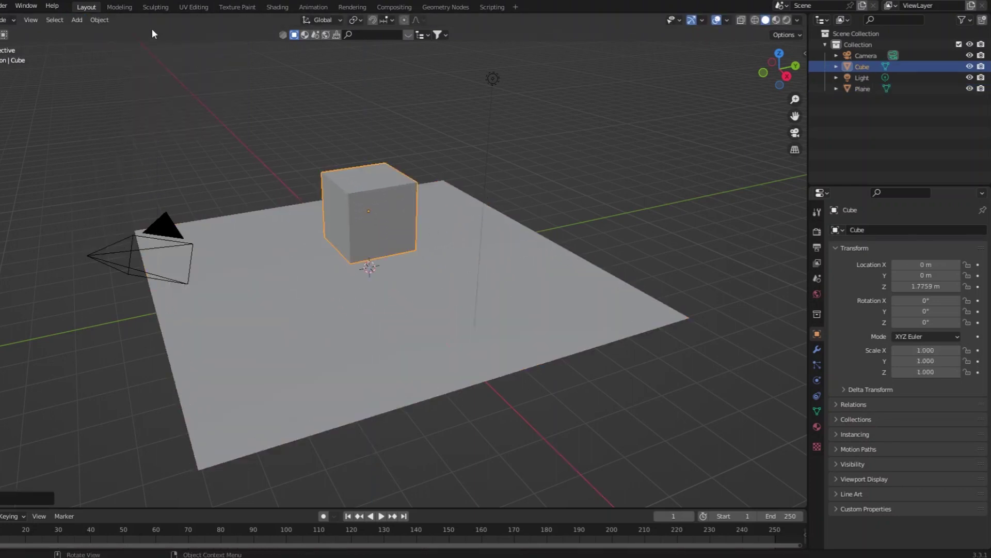
# Step: Add a UV sphere beside the cube, shade it smooth, and switch to Material Preview
pyautogui.click(84, 19)
pyautogui.moveTo(136, 32)
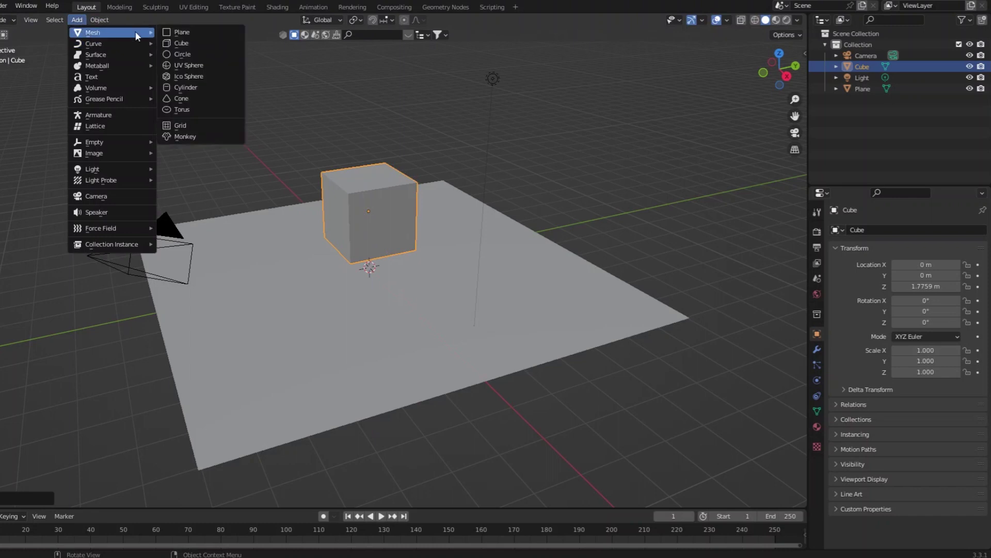
pyautogui.click(194, 66)
pyautogui.press('g')
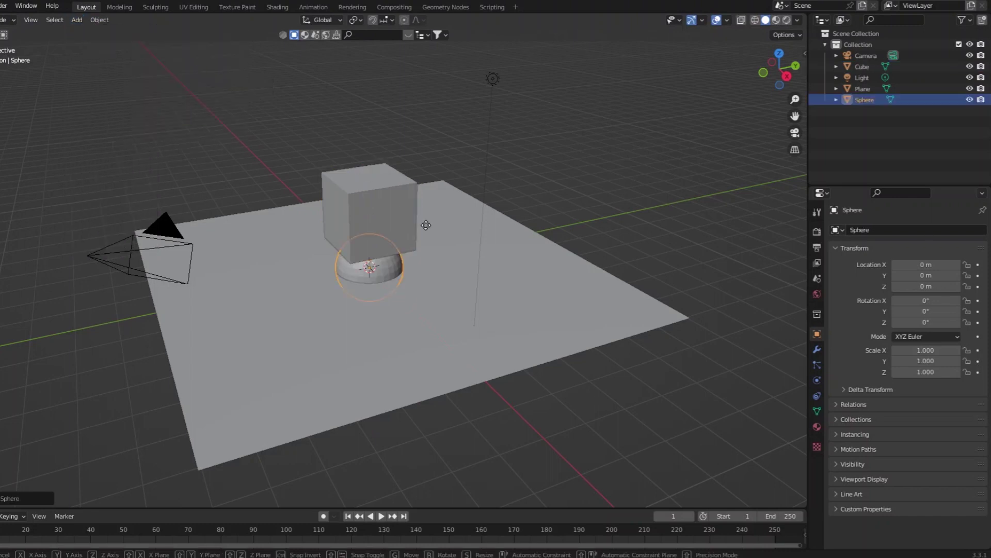
pyautogui.click(341, 190)
pyautogui.rightClick(274, 206)
pyautogui.click(273, 205)
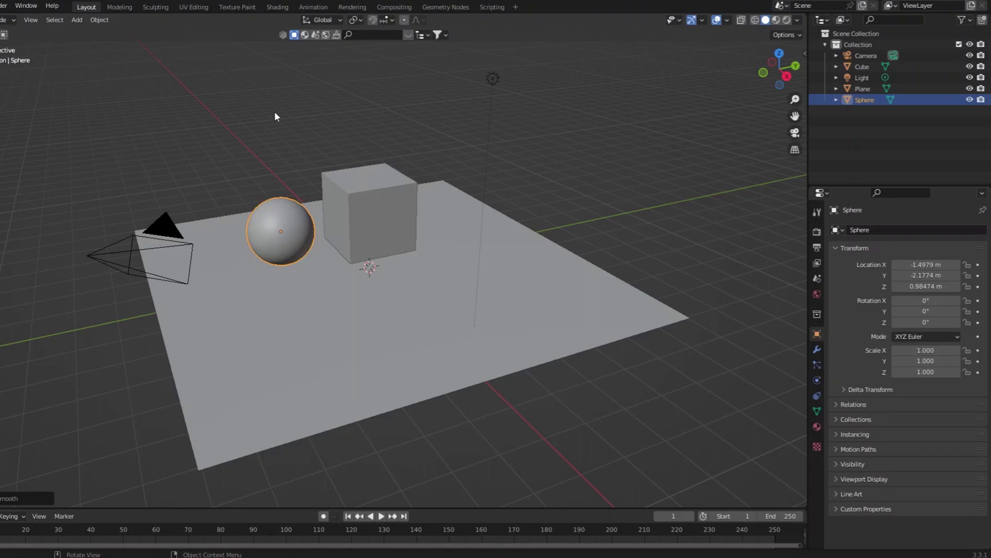
pyautogui.click(777, 20)
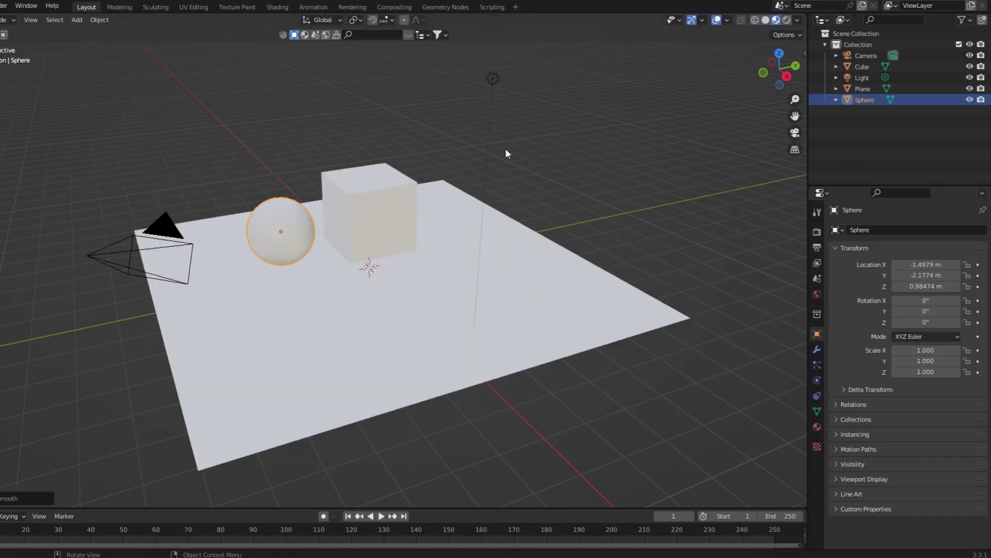
# Step: In the Shading workspace, create a new material for the floor plane
pyautogui.click(277, 7)
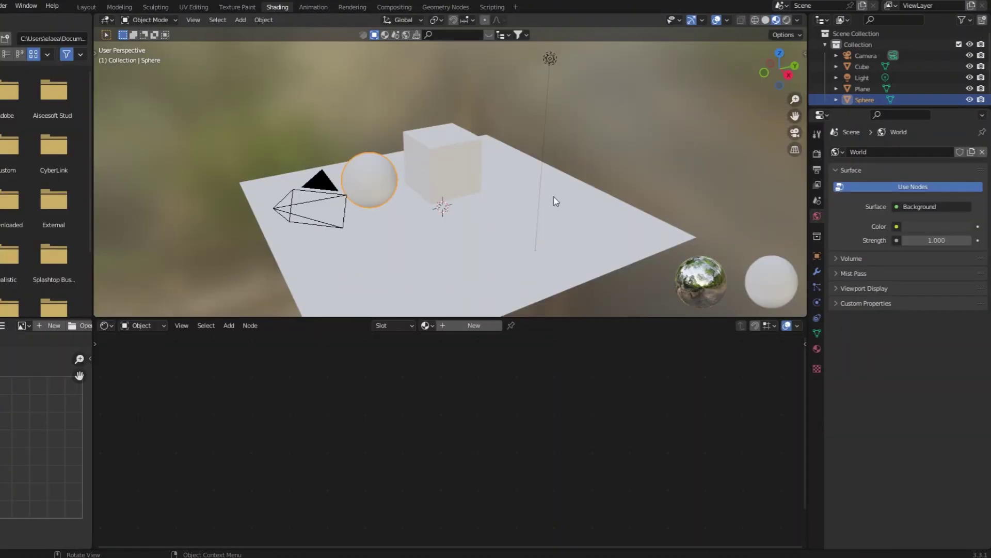
pyautogui.moveTo(556, 200); pyautogui.dragTo(468, 161, button='middle')
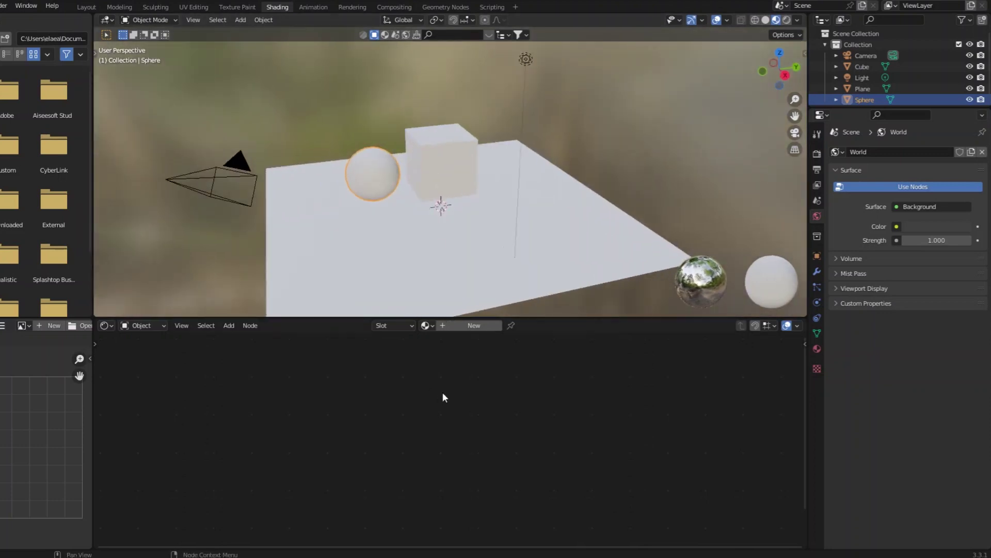
pyautogui.click(423, 246)
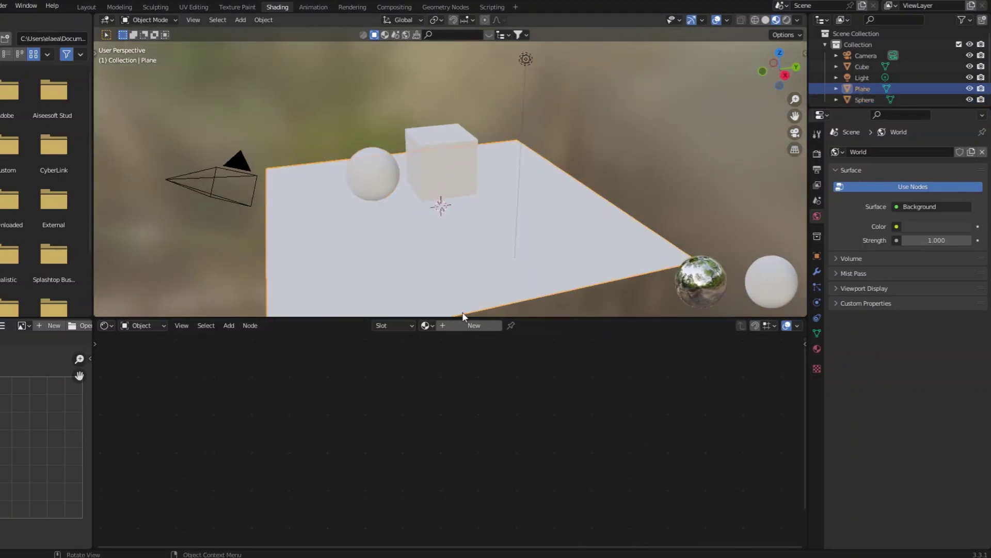
pyautogui.click(472, 326)
# Step: Add a Checker Texture node feeding the plane's Base Color, then select the sphere
pyautogui.click(230, 326)
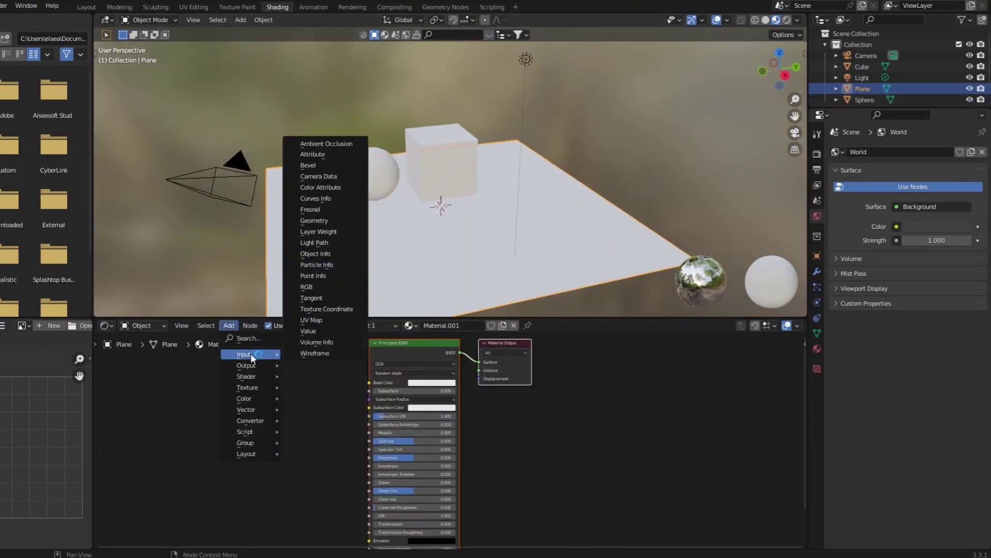
pyautogui.moveTo(256, 387)
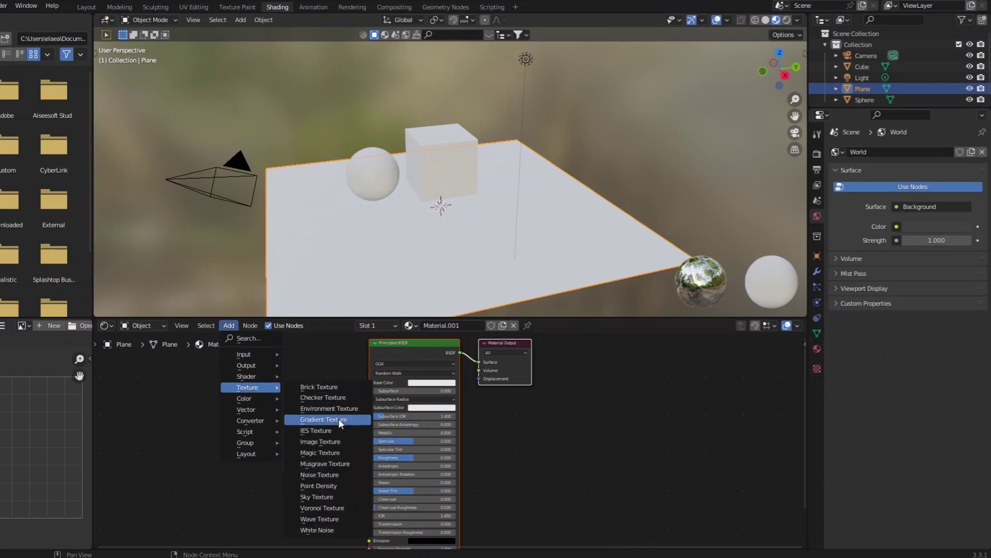
pyautogui.click(333, 401)
pyautogui.click(271, 373)
pyautogui.moveTo(325, 387); pyautogui.dragTo(370, 383)
pyautogui.click(379, 151)
pyautogui.moveTo(408, 203); pyautogui.dragTo(435, 219, button='middle')
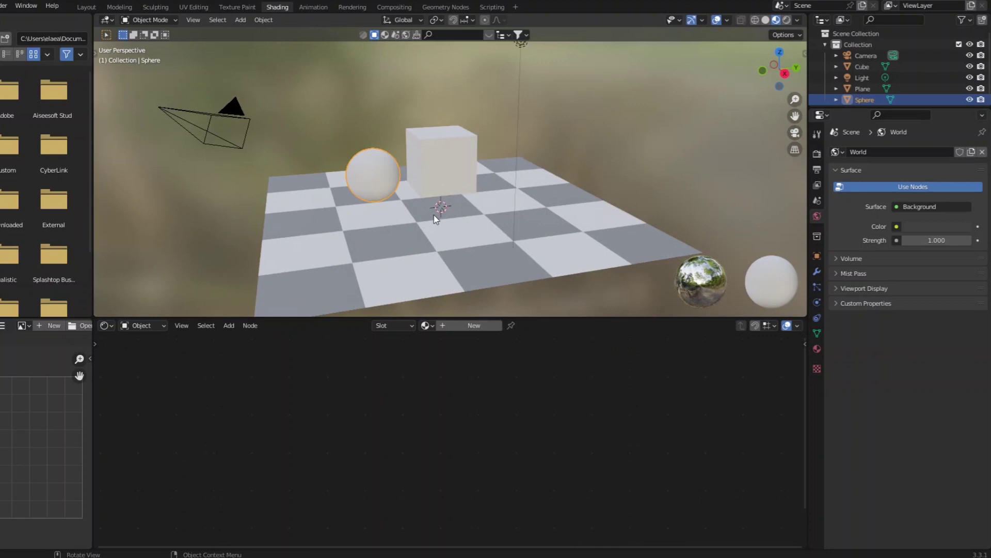
# Step: Create a new material for the sphere with Transmission 1.000
pyautogui.click(467, 324)
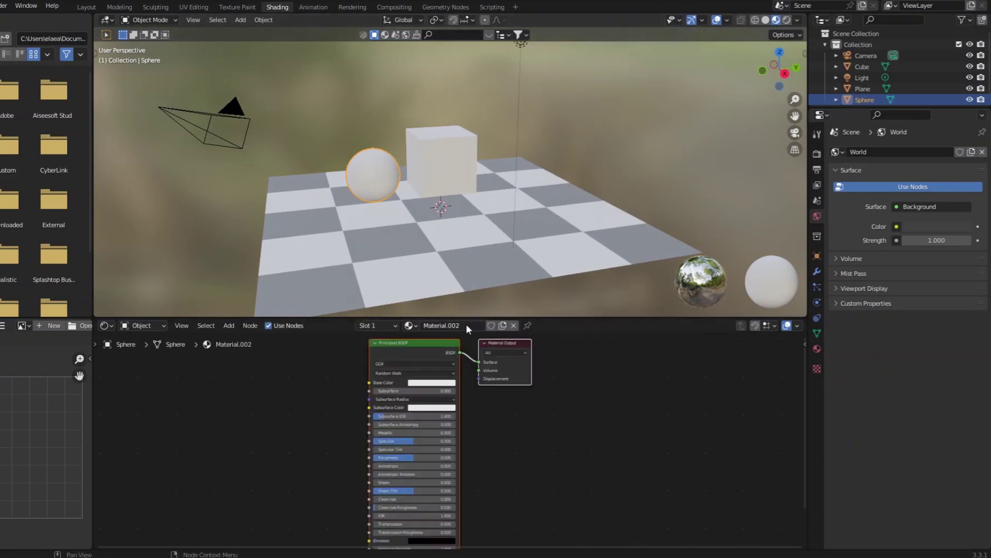
pyautogui.moveTo(388, 486); pyautogui.dragTo(389, 439, button='middle')
pyautogui.scroll(3, 389, 439)
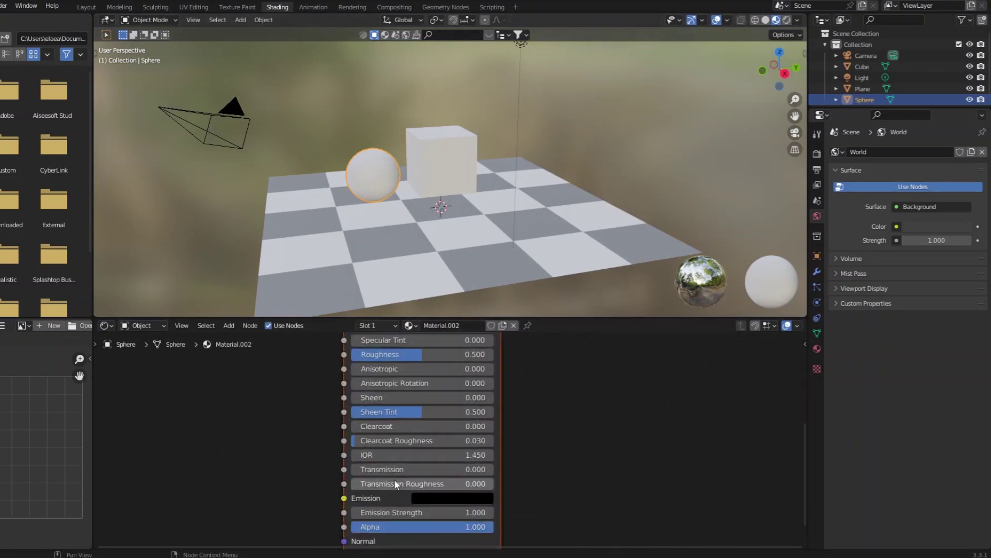
pyautogui.moveTo(393, 469); pyautogui.dragTo(494, 469)
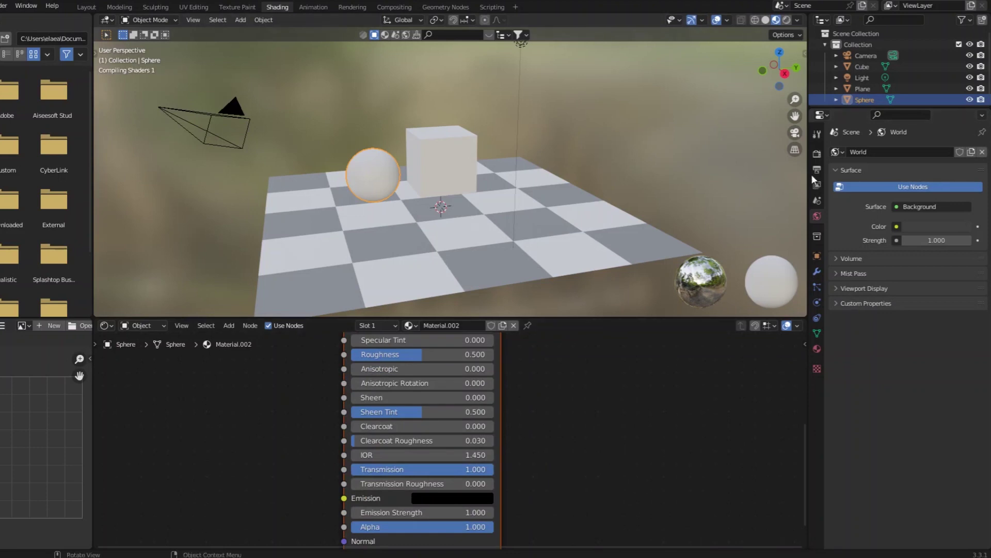
# Step: Enable Screen Space Reflections with Half Res Trace off and Trace Precision 1.000
pyautogui.click(817, 153)
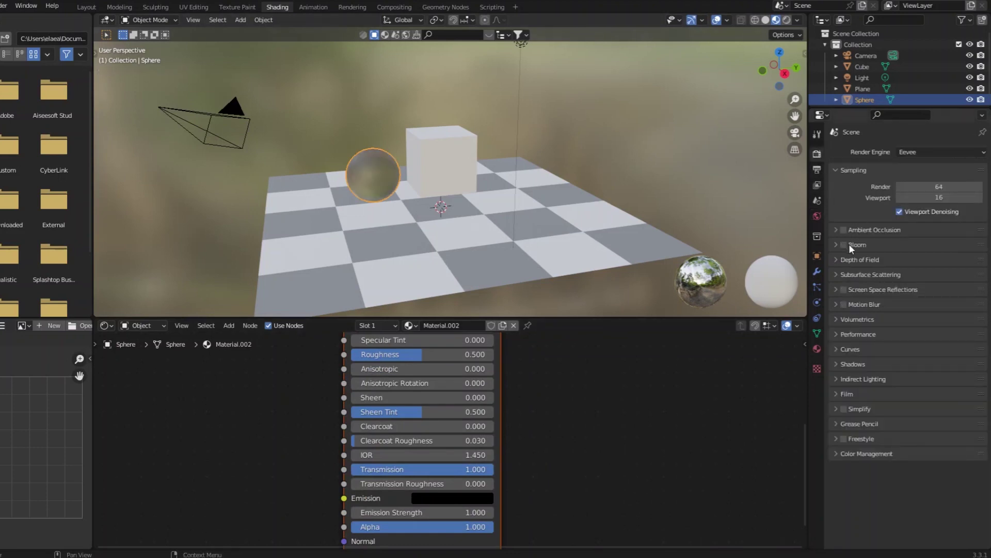
pyautogui.click(838, 290)
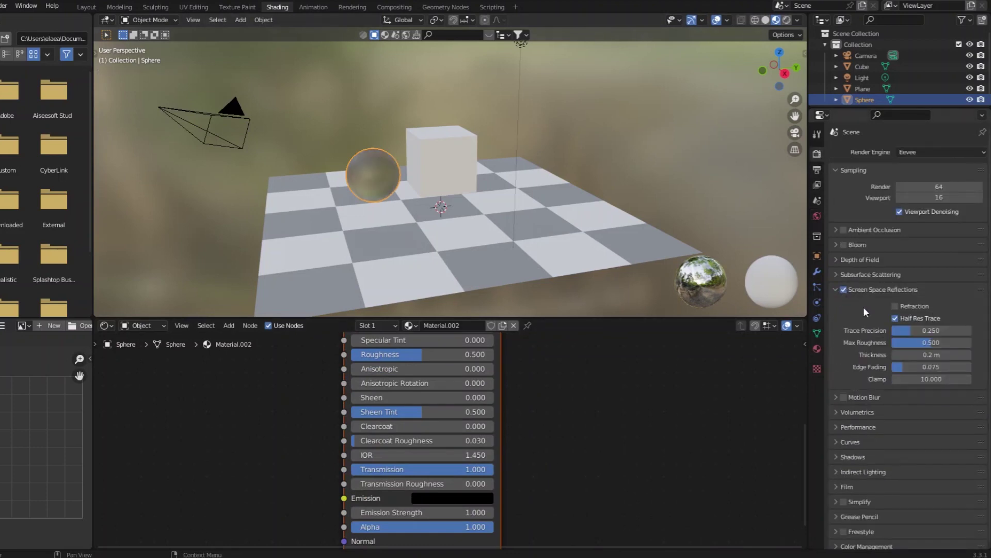
pyautogui.click(896, 318)
pyautogui.moveTo(916, 330); pyautogui.dragTo(976, 331)
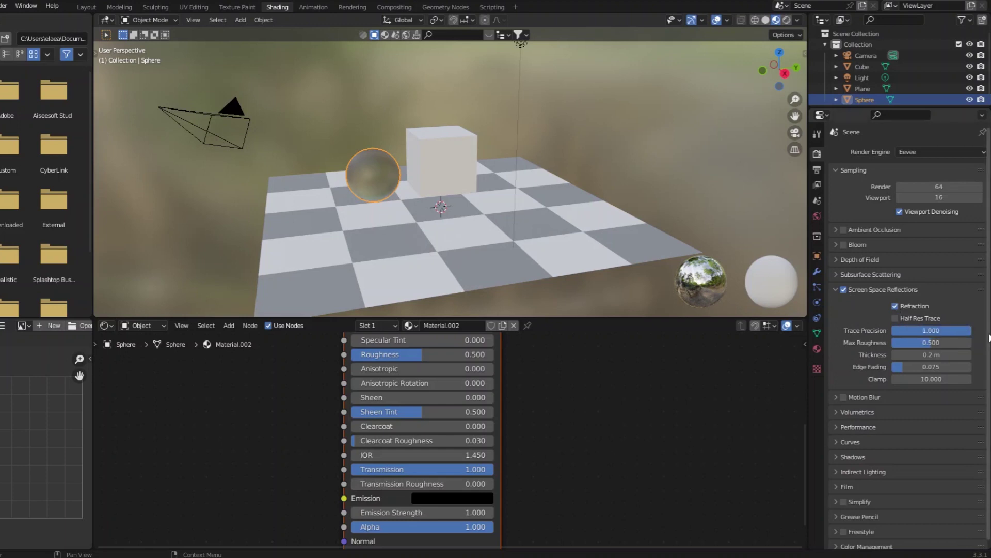
# Step: Set the sphere material's IOR to 1.1
pyautogui.click(417, 453)
pyautogui.write('1.')
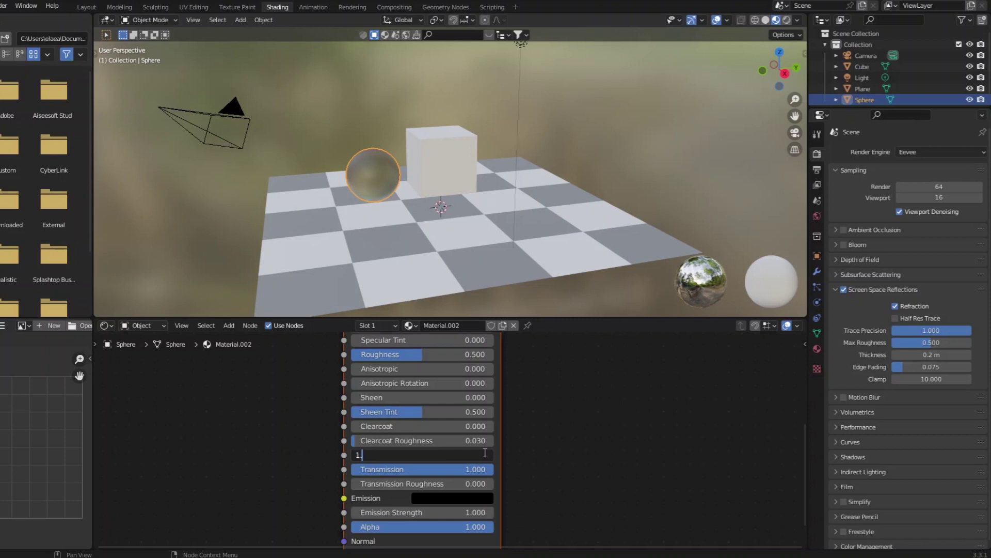
pyautogui.write('1')
pyautogui.press('Return')
pyautogui.moveTo(370, 185); pyautogui.dragTo(637, 307, button='middle')
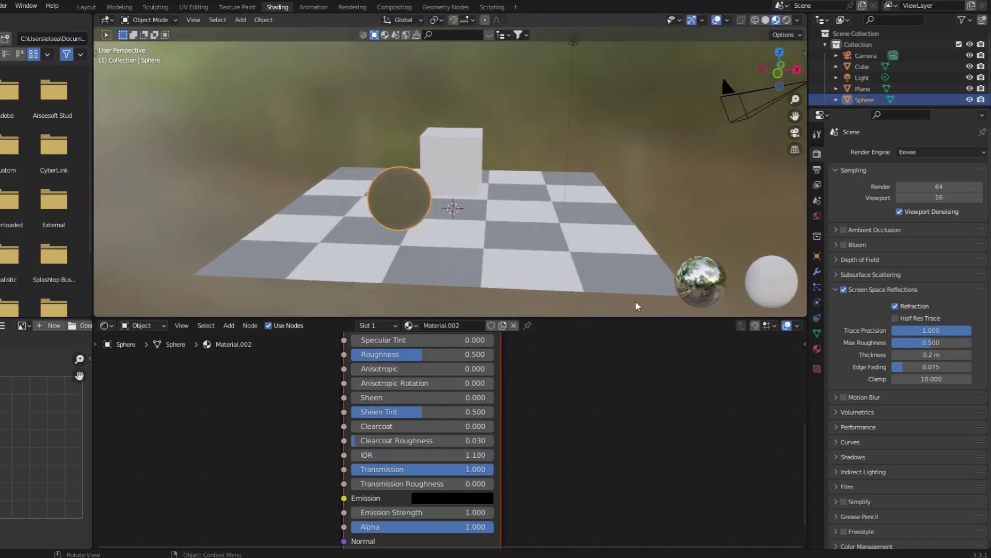
# Step: Enable Screen Space Refraction in the sphere material's settings
pyautogui.click(817, 349)
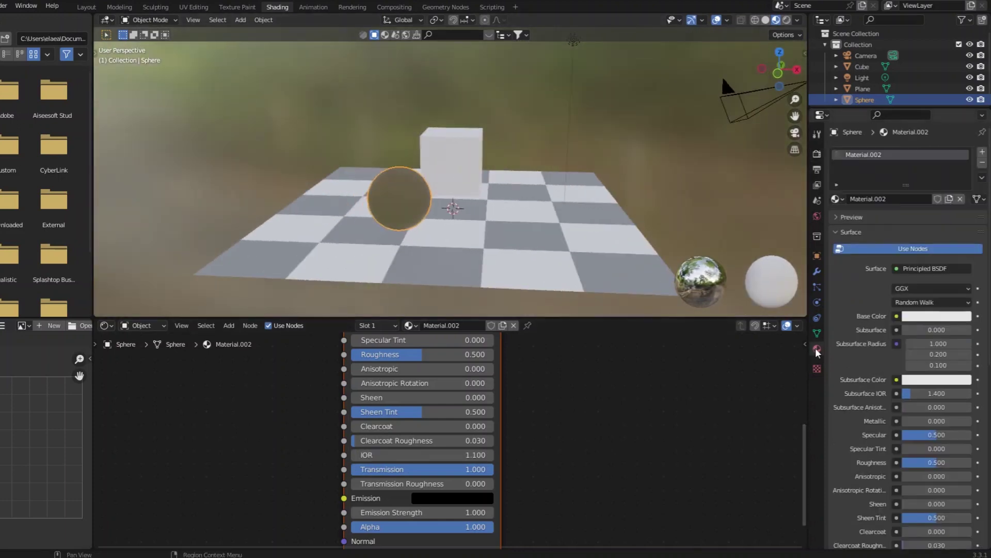
pyautogui.scroll(-10, 857, 308)
pyautogui.scroll(-3, 857, 308)
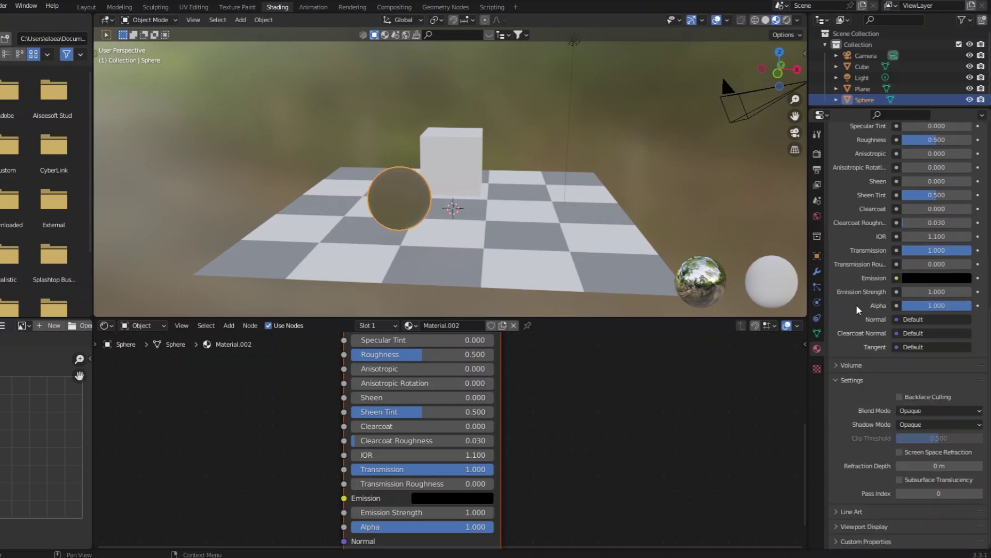
pyautogui.click(900, 453)
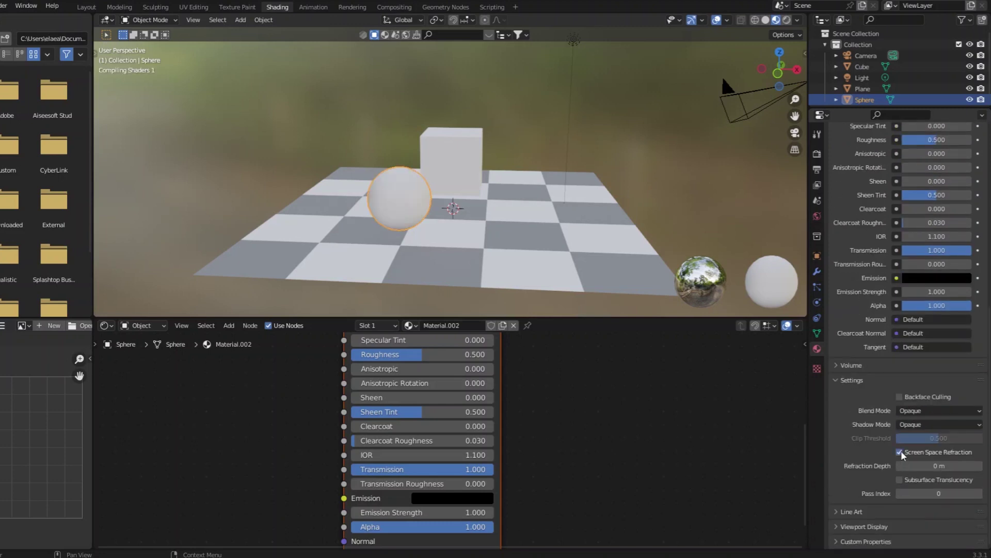
# Step: Set the sphere's Roughness to 0 and select the cube
pyautogui.moveTo(447, 222); pyautogui.dragTo(446, 191, button='middle')
pyautogui.scroll(3, 447, 191)
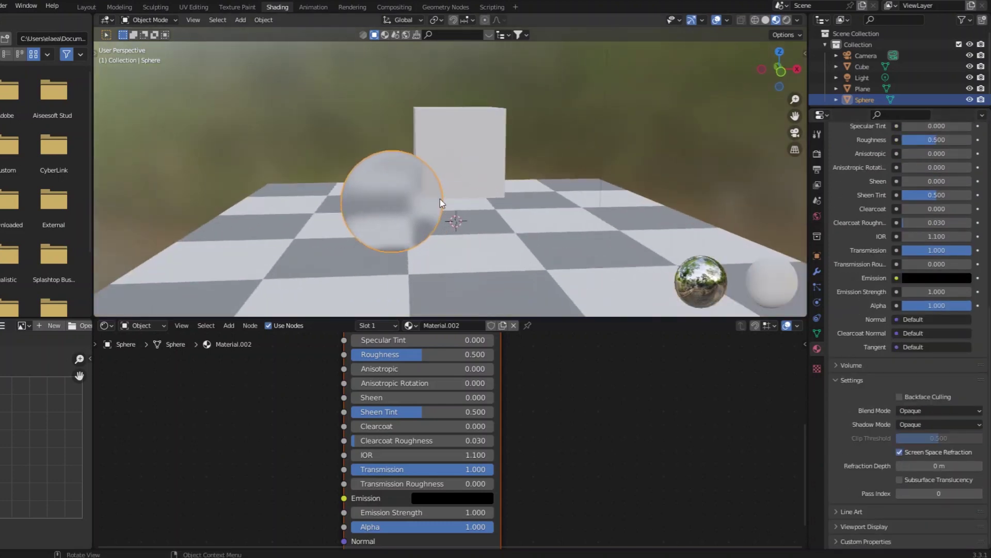
pyautogui.scroll(3, 507, 483)
pyautogui.scroll(-1, 485, 427)
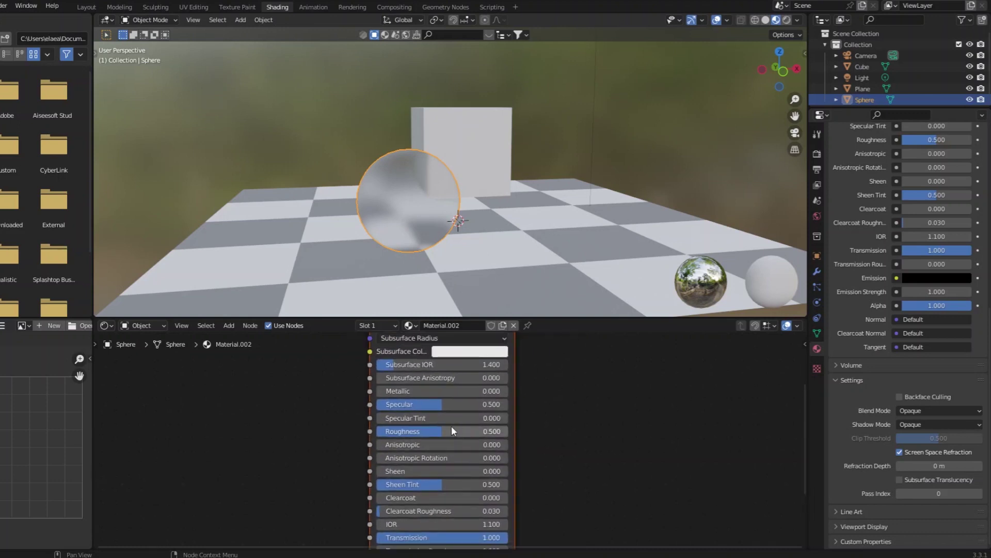
pyautogui.moveTo(451, 431); pyautogui.dragTo(380, 429)
pyautogui.moveTo(453, 191); pyautogui.dragTo(467, 159, button='middle')
pyautogui.click(467, 158)
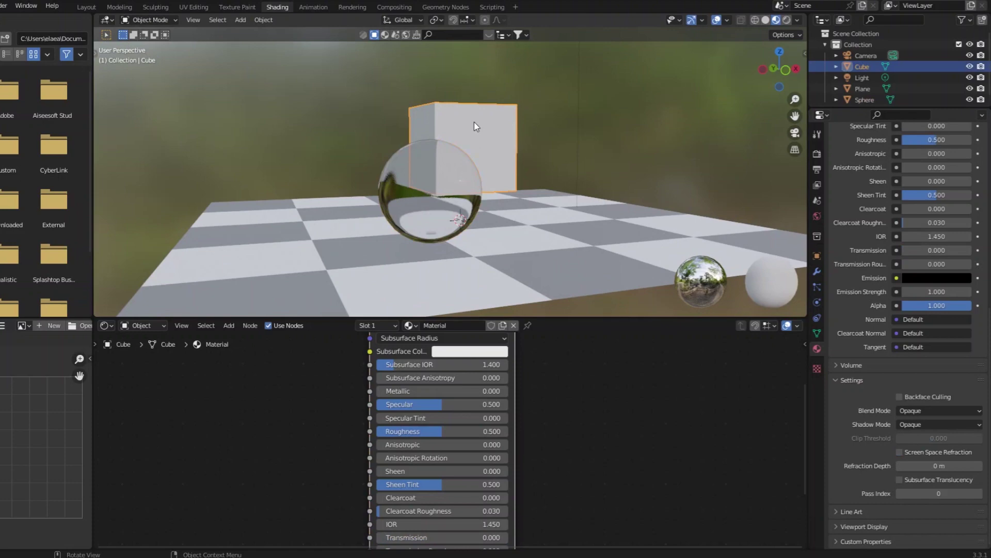
pyautogui.moveTo(458, 298); pyautogui.dragTo(407, 157, button='middle')
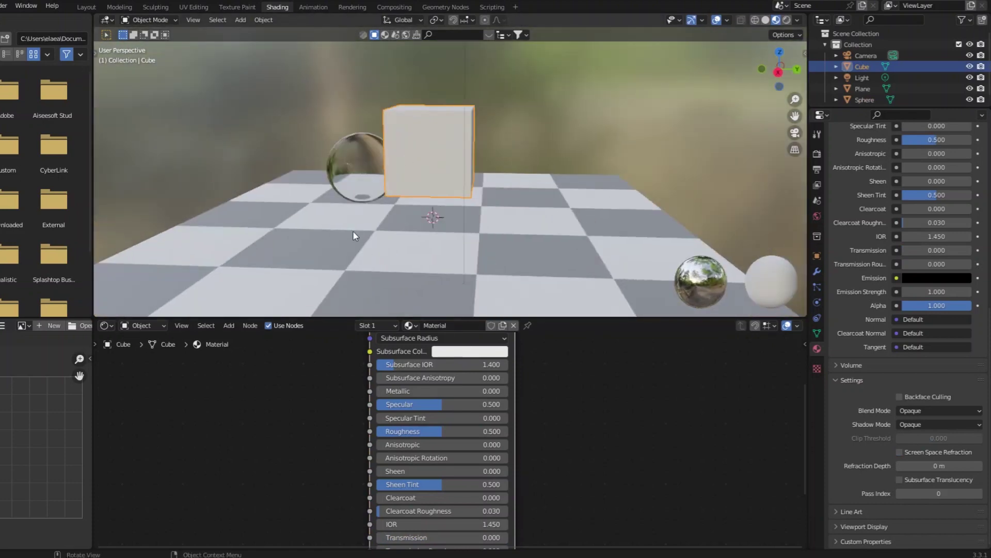
# Step: Assign the existing Material.002 to the cube
pyautogui.moveTo(352, 230); pyautogui.dragTo(382, 290, button='middle')
pyautogui.click(409, 325)
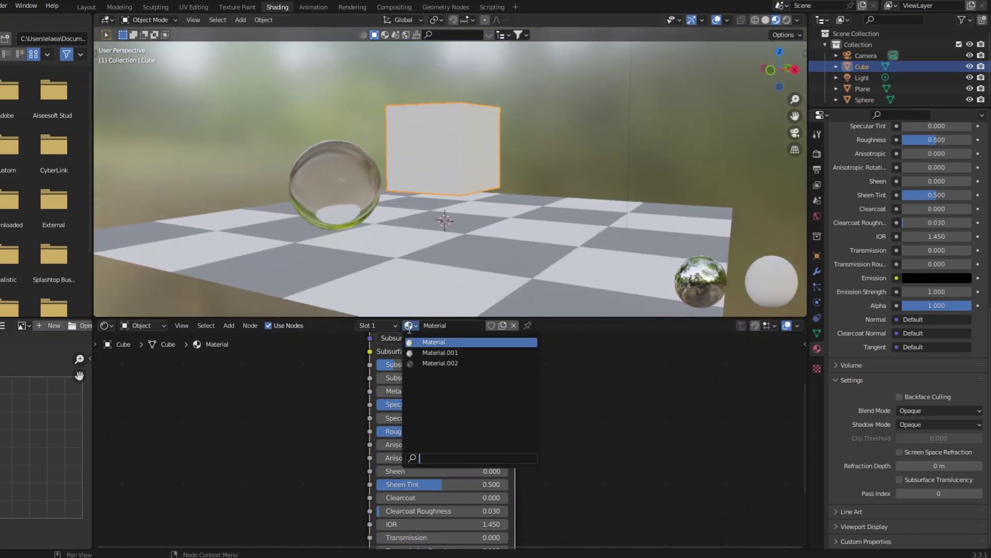
pyautogui.click(440, 363)
pyautogui.moveTo(339, 157); pyautogui.dragTo(476, 158, button='middle')
# Step: Turn off the viewport overlays
pyautogui.click(717, 20)
pyautogui.rightClick(671, 52)
pyautogui.moveTo(568, 129); pyautogui.dragTo(323, 182, button='middle')
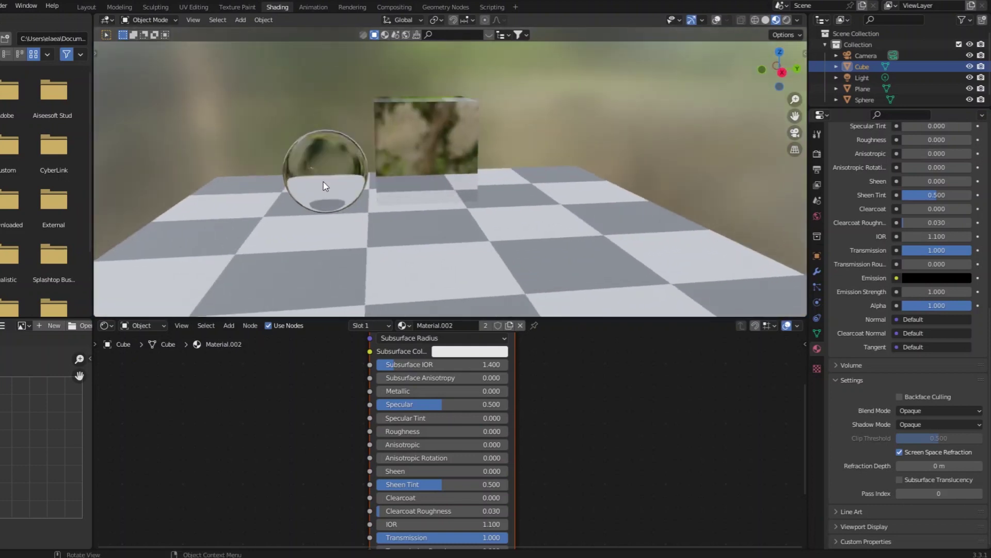
pyautogui.scroll(-5, 347, 515)
pyautogui.scroll(3, 432, 407)
# Step: Rearrange the Principled BSDF and Material Output nodes in the Shader Editor
pyautogui.moveTo(366, 383); pyautogui.dragTo(236, 421)
pyautogui.moveTo(472, 392); pyautogui.dragTo(530, 378)
pyautogui.moveTo(232, 421)
pyautogui.mouseDown()
pyautogui.moveTo(241, 376)
pyautogui.moveTo(224, 406)
pyautogui.mouseUp()
# Step: Insert a Mix Shader (Fac 0.5) onto the Principled BSDF's output link
pyautogui.click(228, 326)
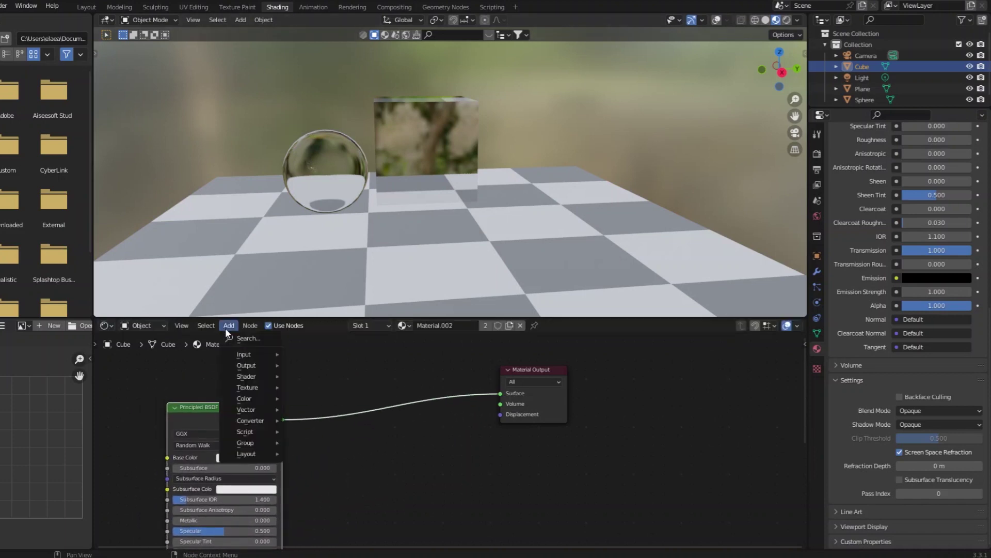
pyautogui.moveTo(250, 376)
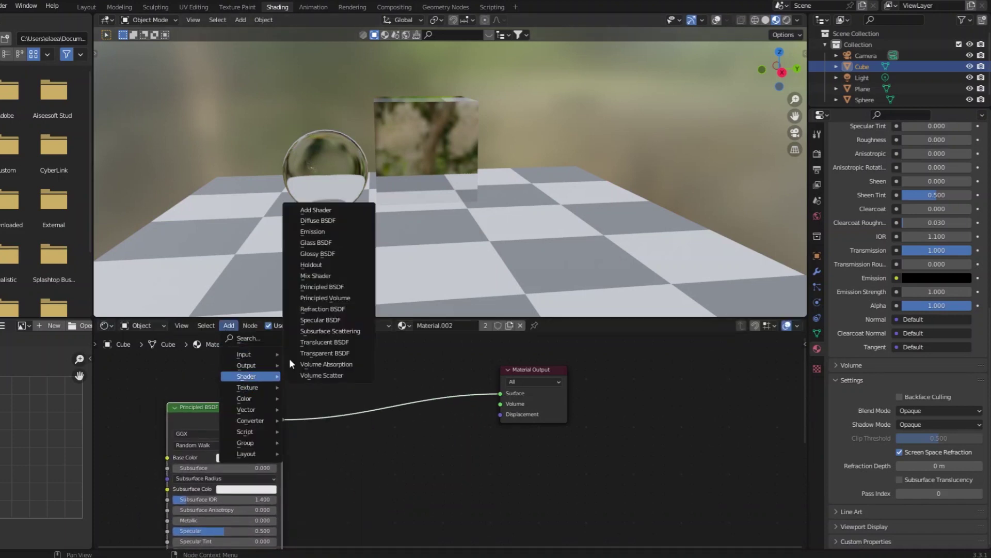
pyautogui.click(330, 277)
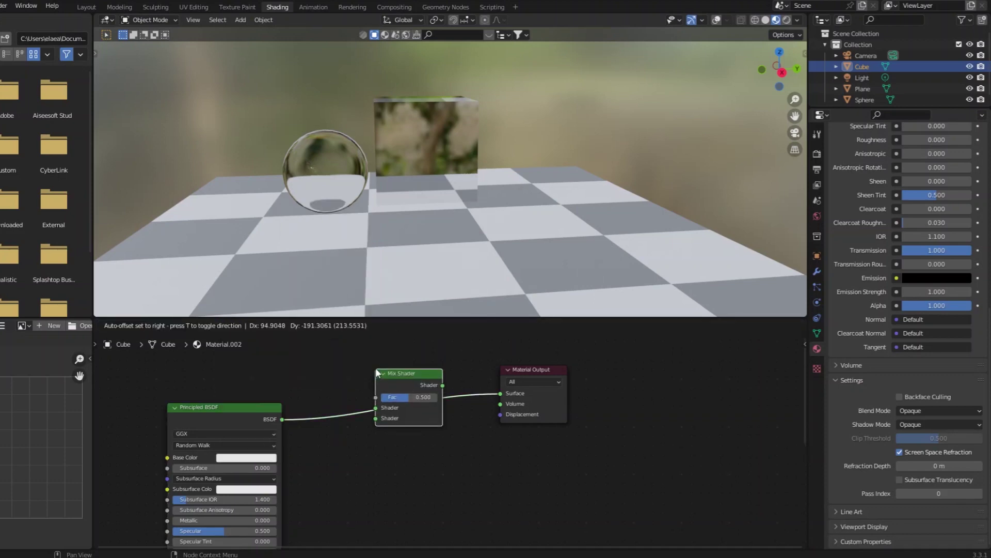
pyautogui.click(376, 368)
pyautogui.moveTo(256, 414); pyautogui.dragTo(252, 452)
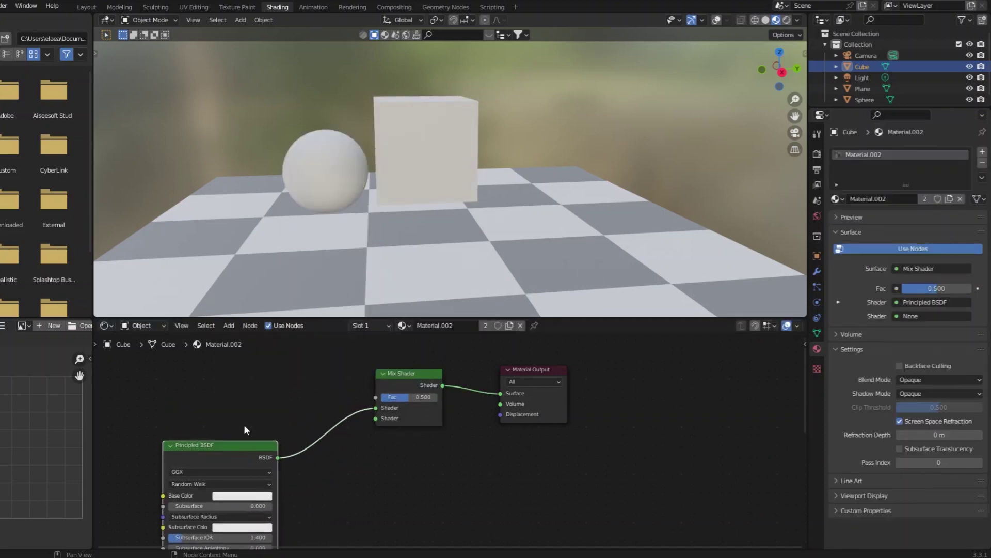
# Step: Add a Transparent BSDF connected to the Mix Shader's first shader input
pyautogui.click(227, 326)
pyautogui.moveTo(249, 376)
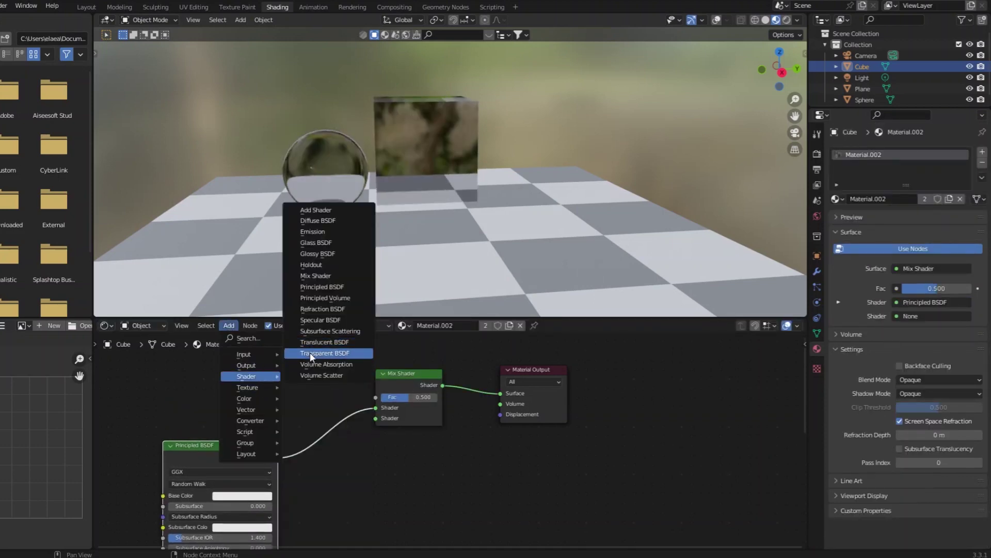
pyautogui.click(310, 352)
pyautogui.click(276, 387)
pyautogui.moveTo(306, 394); pyautogui.dragTo(382, 409)
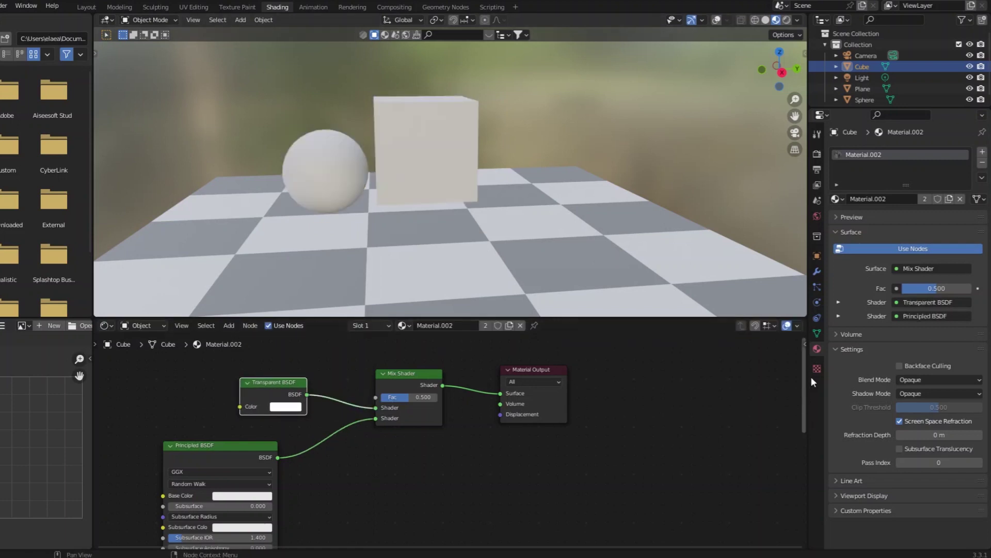
# Step: Set the material's Blend Mode to Alpha Hashed
pyautogui.click(928, 377)
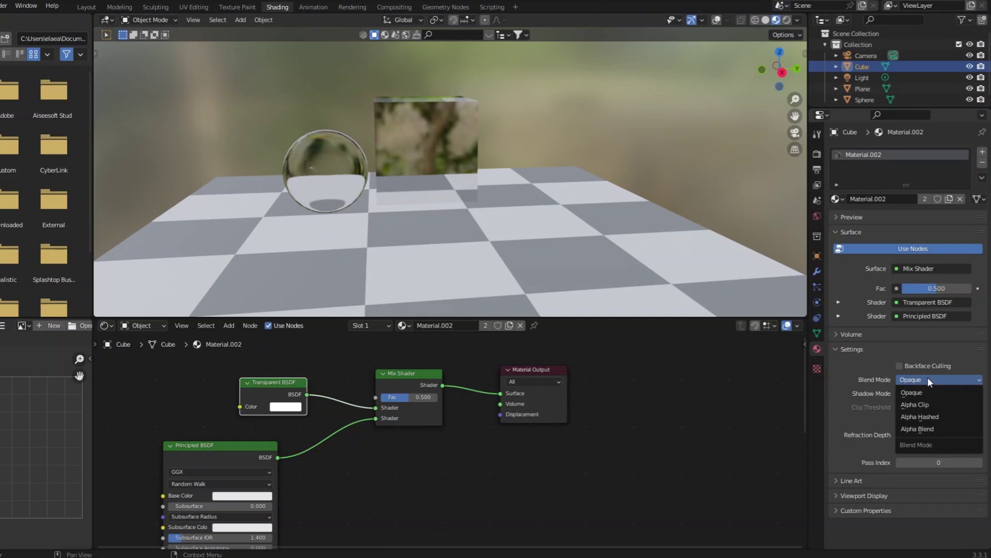
pyautogui.click(919, 416)
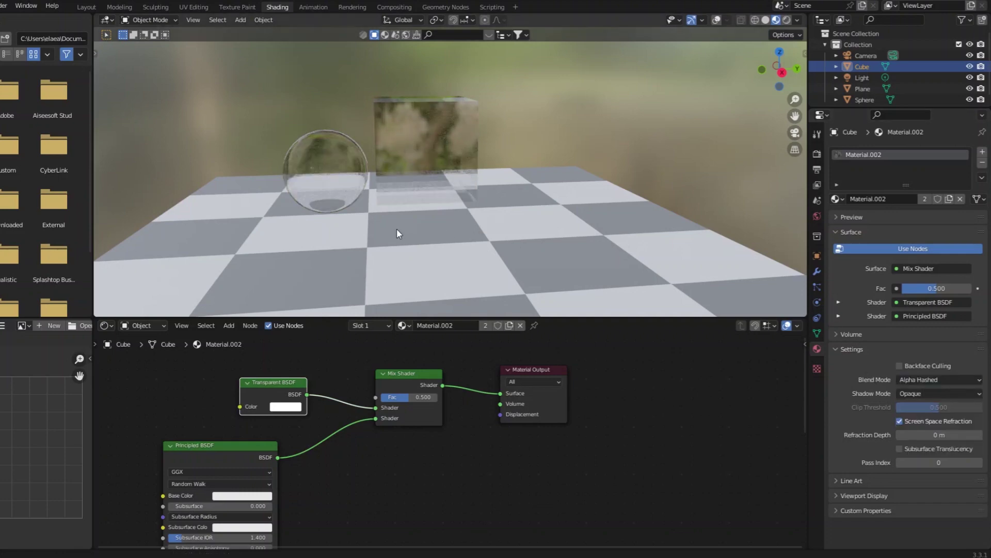
pyautogui.moveTo(398, 232); pyautogui.dragTo(380, 139, button='middle')
pyautogui.scroll(-5, 441, 162)
pyautogui.scroll(3, 398, 162)
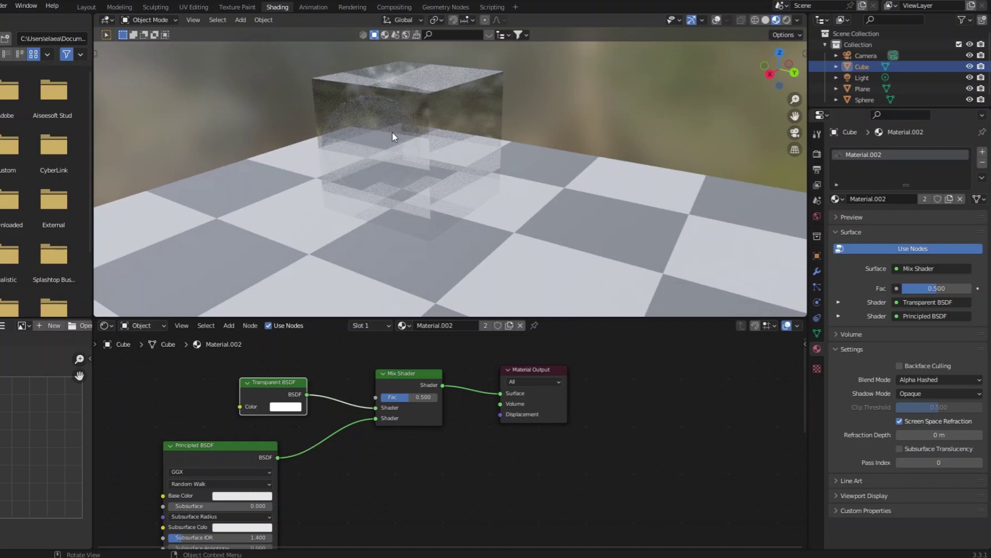
pyautogui.scroll(-3, 476, 478)
pyautogui.scroll(1, 306, 429)
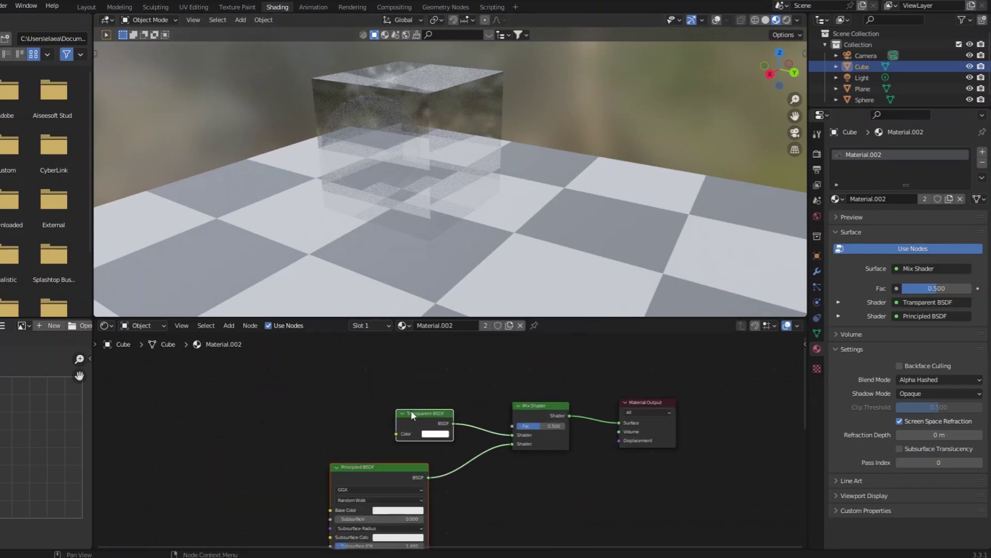
# Step: Add a Layer Weight node and wire its Facing output, not Fresnel, into the Mix Shader's Fac
pyautogui.moveTo(412, 414); pyautogui.dragTo(410, 439)
pyautogui.click(229, 326)
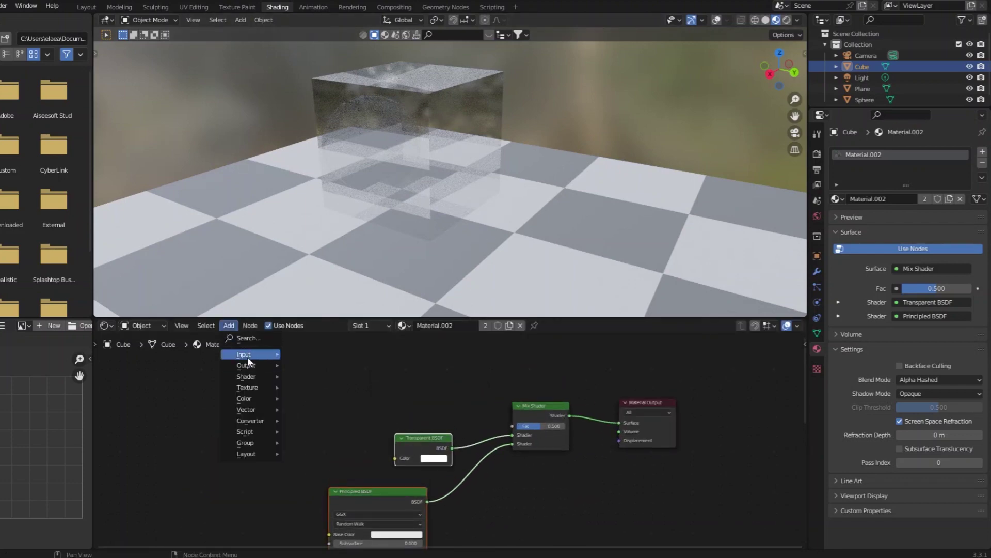
pyautogui.moveTo(247, 356)
pyautogui.click(318, 232)
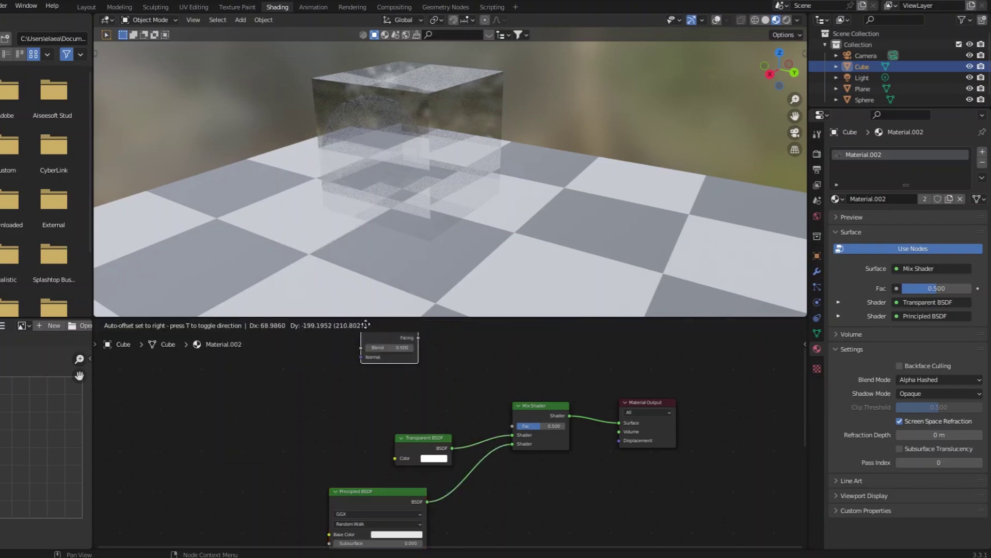
pyautogui.click(378, 364)
pyautogui.moveTo(435, 376); pyautogui.dragTo(510, 418)
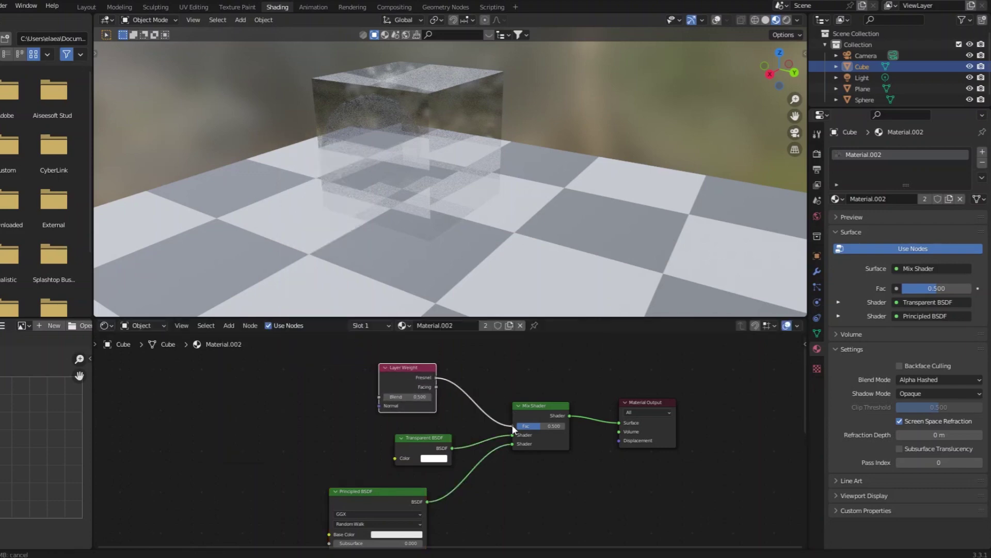
pyautogui.moveTo(513, 424); pyautogui.dragTo(513, 424)
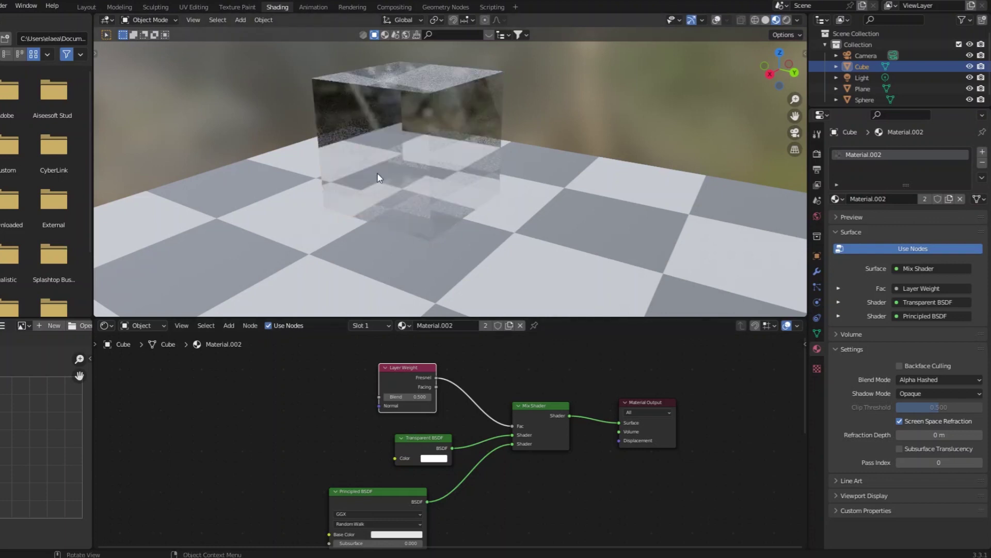
pyautogui.moveTo(328, 150); pyautogui.dragTo(485, 188, button='middle')
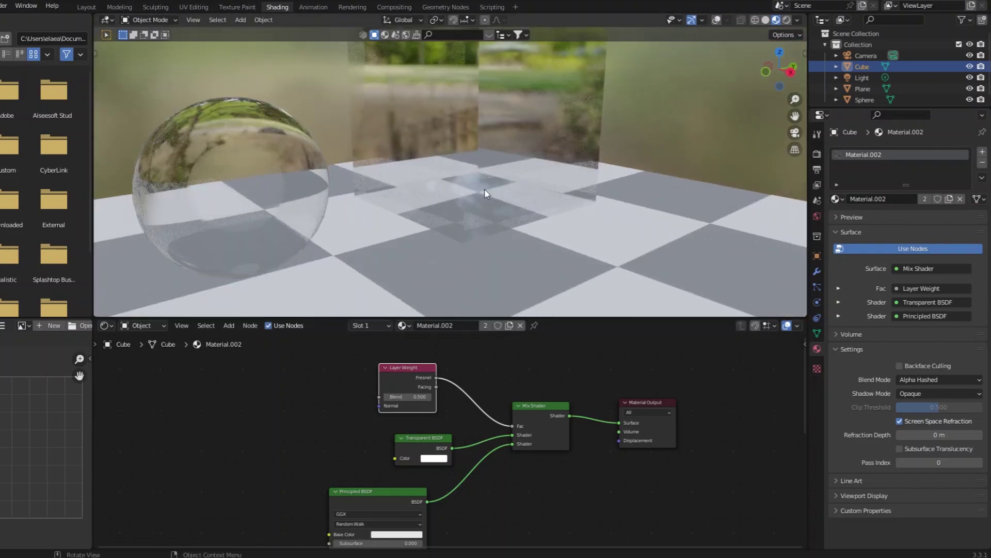
pyautogui.moveTo(436, 386); pyautogui.dragTo(513, 425)
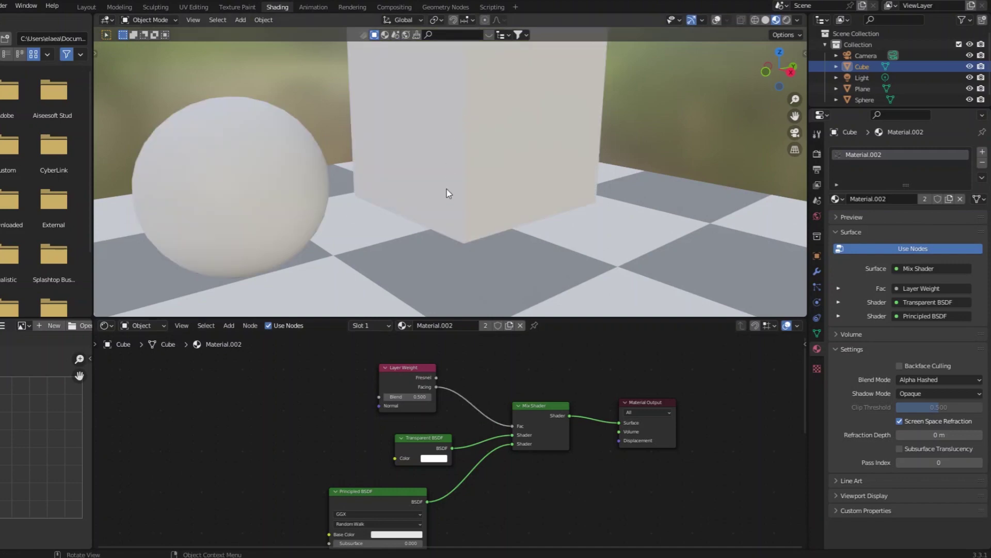
pyautogui.moveTo(454, 190); pyautogui.dragTo(531, 215, button='middle')
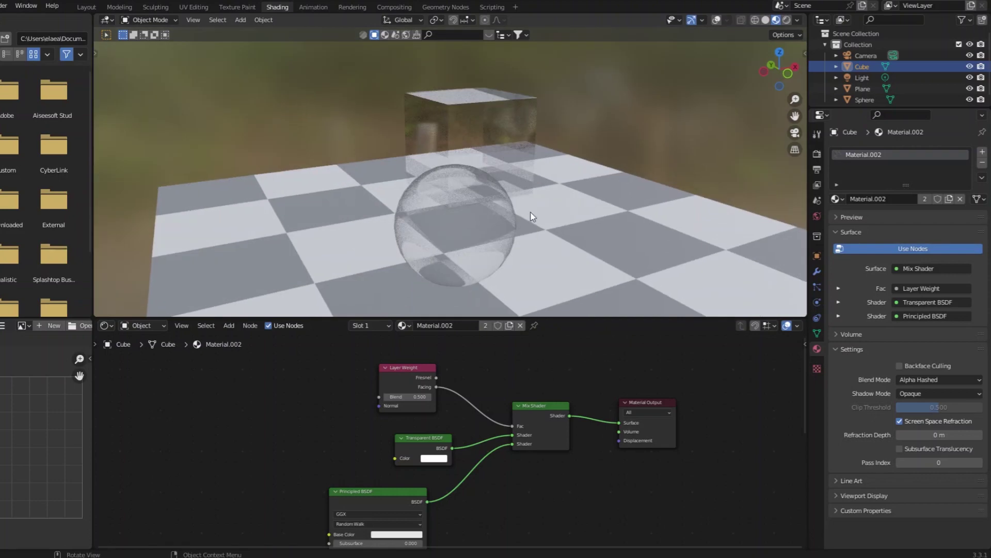
pyautogui.scroll(3, 529, 214)
pyautogui.scroll(-5, 443, 150)
pyautogui.moveTo(442, 150); pyautogui.dragTo(442, 122, button='middle')
pyautogui.scroll(2, 466, 156)
pyautogui.scroll(2, 508, 143)
pyautogui.scroll(4, 389, 159)
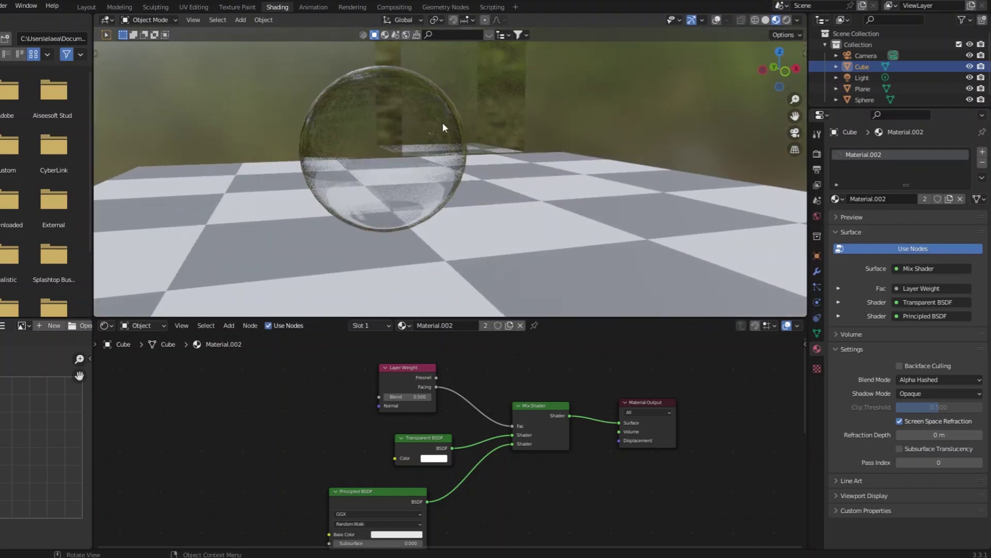
pyautogui.scroll(-5, 386, 171)
pyautogui.moveTo(387, 170); pyautogui.dragTo(436, 112, button='middle')
pyautogui.scroll(3, 439, 123)
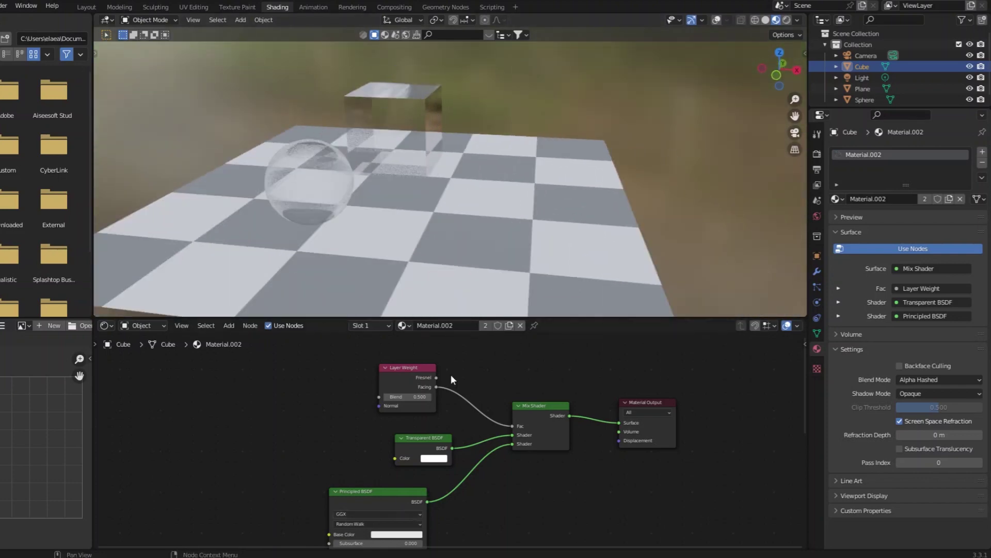
# Step: Unlink the cube's and sphere's materials and create a new material on the sphere
pyautogui.click(521, 325)
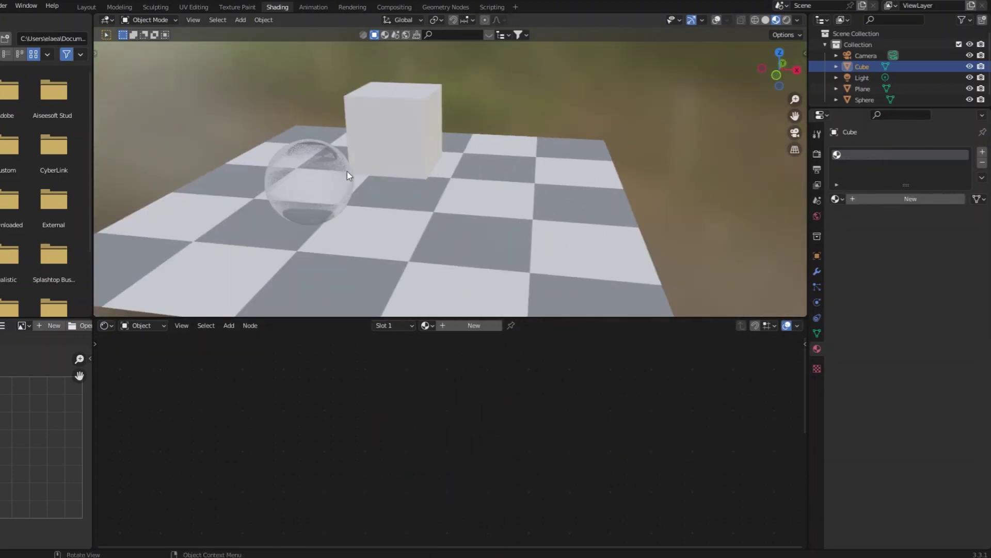
pyautogui.click(318, 179)
pyautogui.click(513, 326)
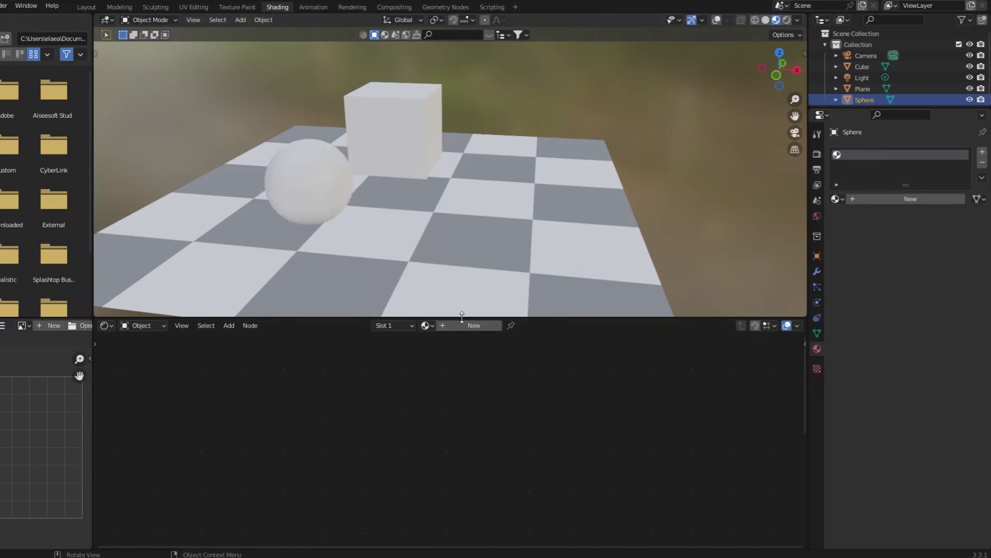
pyautogui.click(447, 327)
# Step: Set the new material's Transmission to 1.000 and IOR to 1.100
pyautogui.scroll(-1, 413, 395)
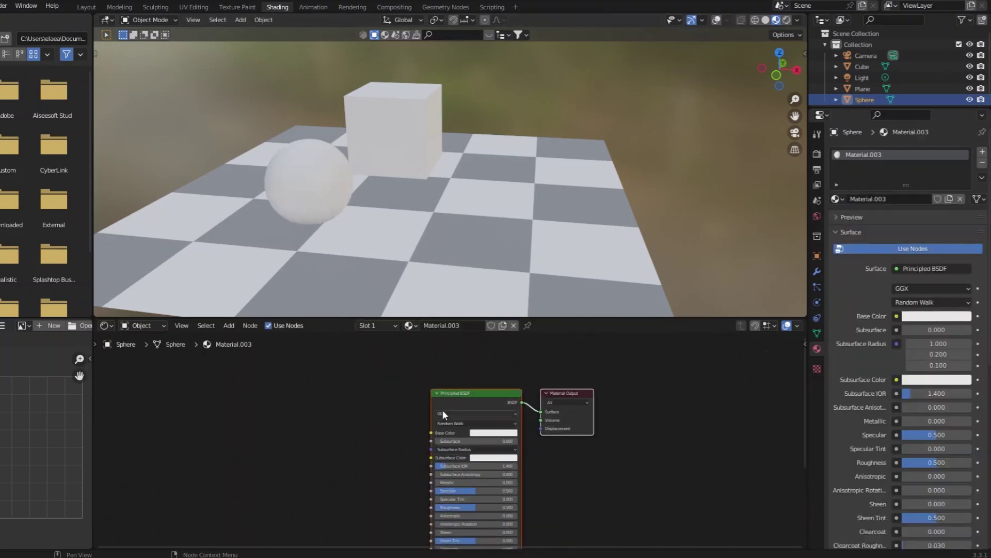
pyautogui.moveTo(442, 410); pyautogui.dragTo(346, 411)
pyautogui.press('g')
pyautogui.click(490, 398)
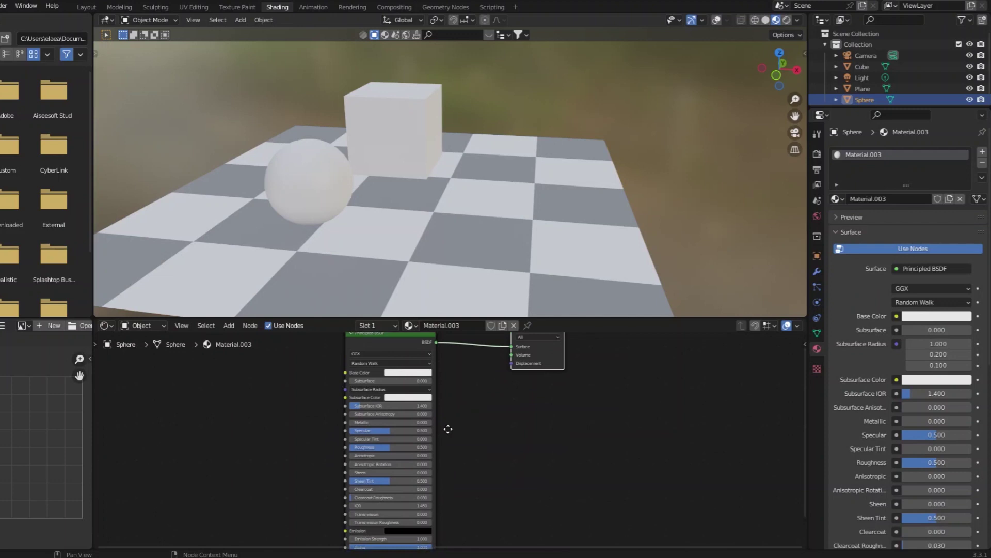
pyautogui.scroll(5, 411, 510)
pyautogui.moveTo(361, 476); pyautogui.dragTo(451, 479)
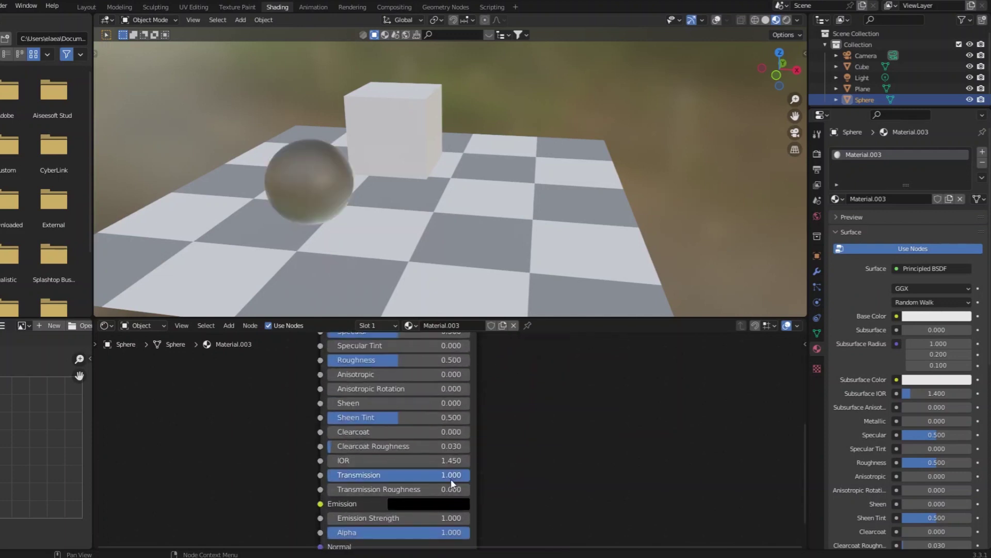
pyautogui.click(368, 461)
pyautogui.write('1.1')
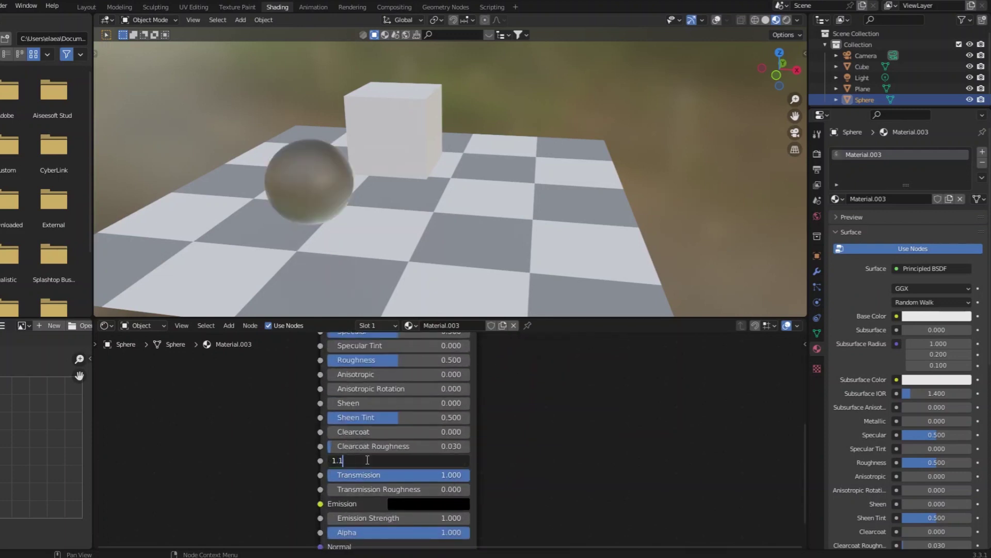
pyautogui.press('Return')
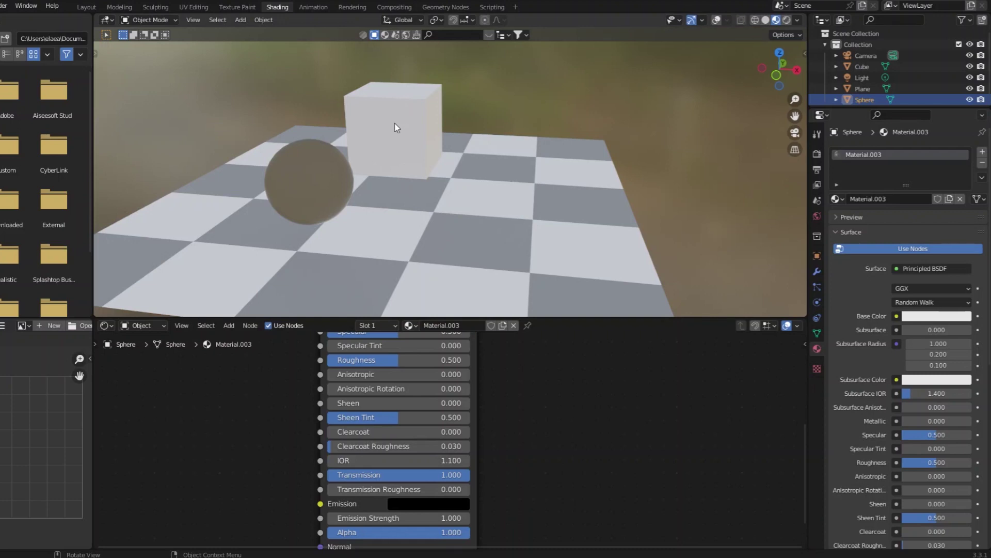
# Step: Assign Material.003 to the cube, enable Screen Space Refraction and set Roughness to 0.000
pyautogui.click(378, 102)
pyautogui.click(427, 325)
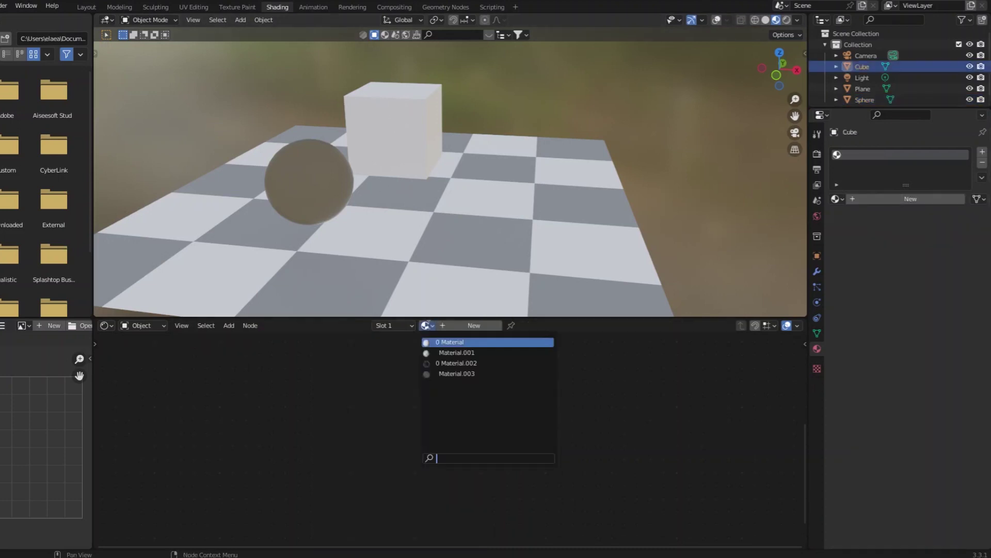
pyautogui.click(464, 375)
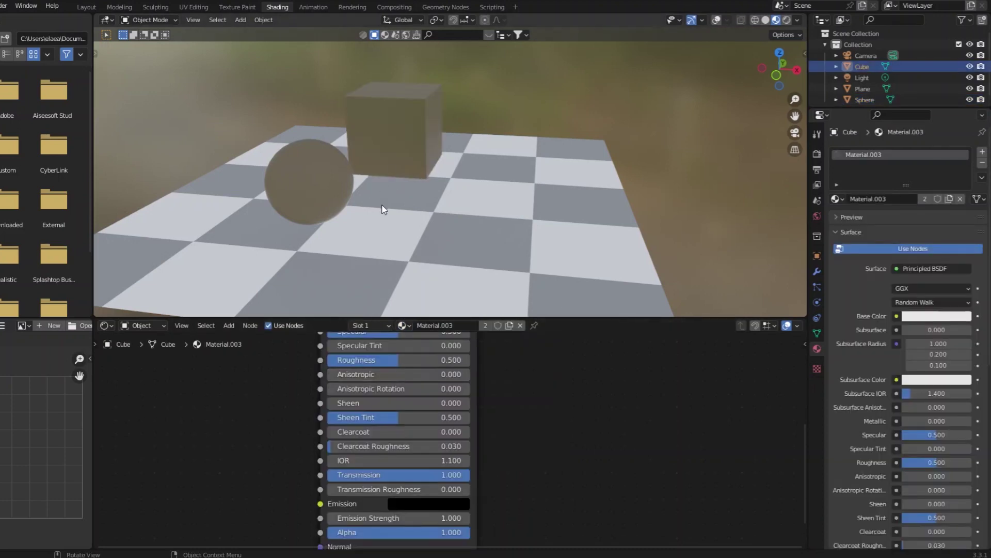
pyautogui.scroll(-10, 884, 435)
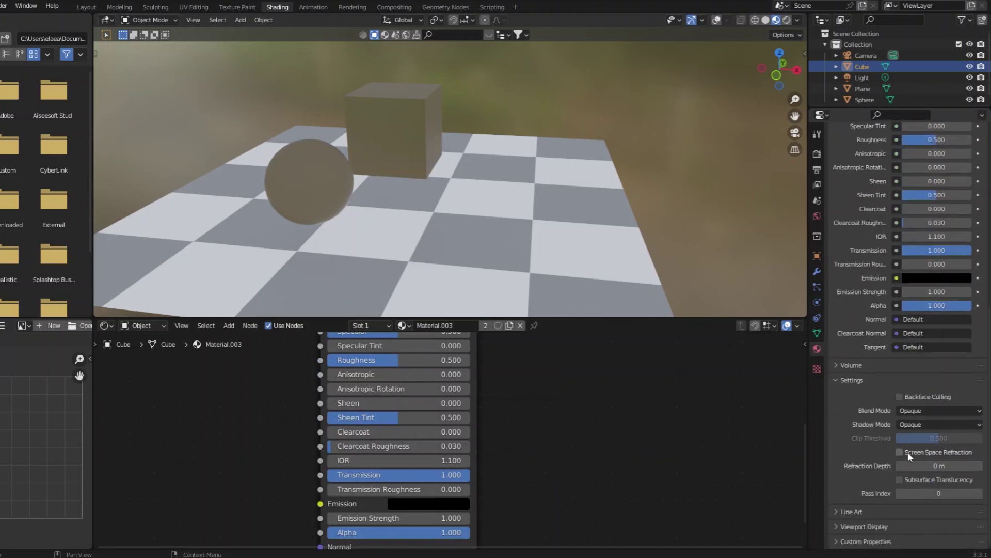
pyautogui.click(900, 452)
pyautogui.scroll(-2, 472, 413)
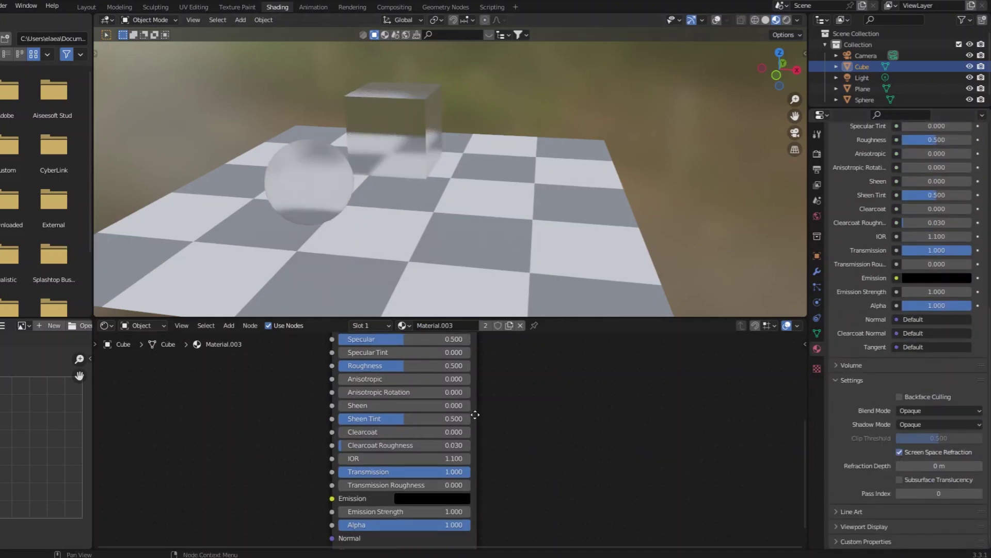
pyautogui.moveTo(395, 402); pyautogui.dragTo(342, 402)
pyautogui.moveTo(295, 144); pyautogui.dragTo(417, 166, button='middle')
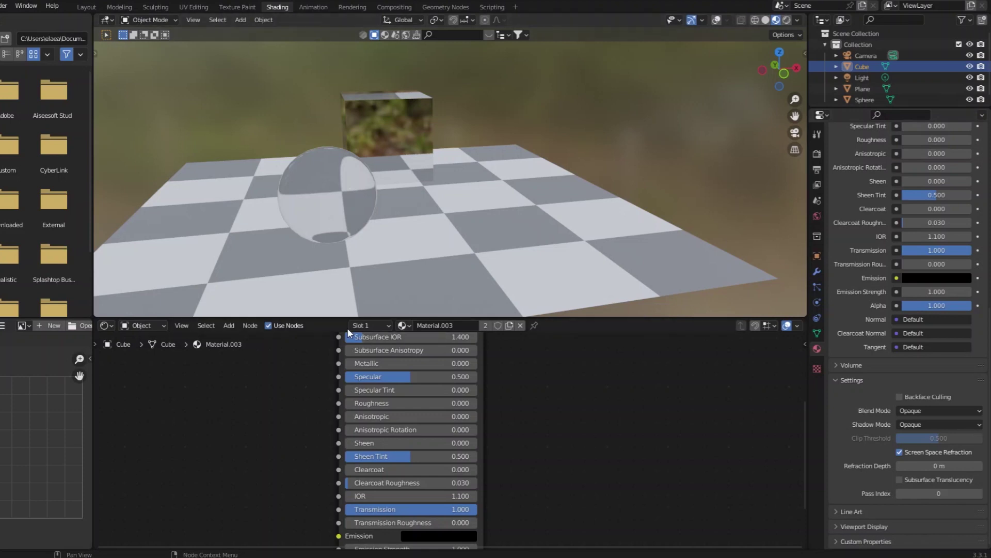
# Step: Add Slot 2 to the cube with a new material renamed from Material.004 to 'Refraction Level 2'
pyautogui.click(371, 326)
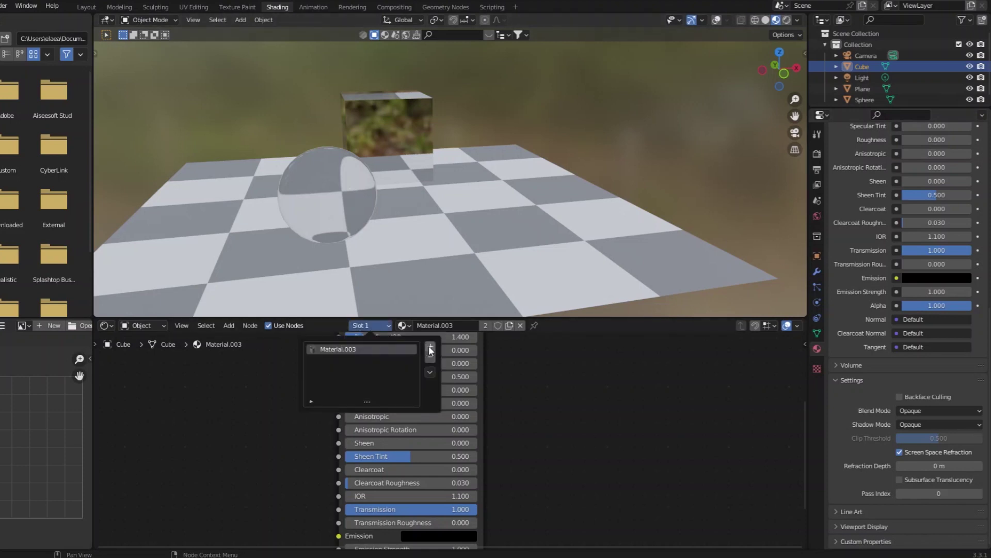
pyautogui.click(431, 346)
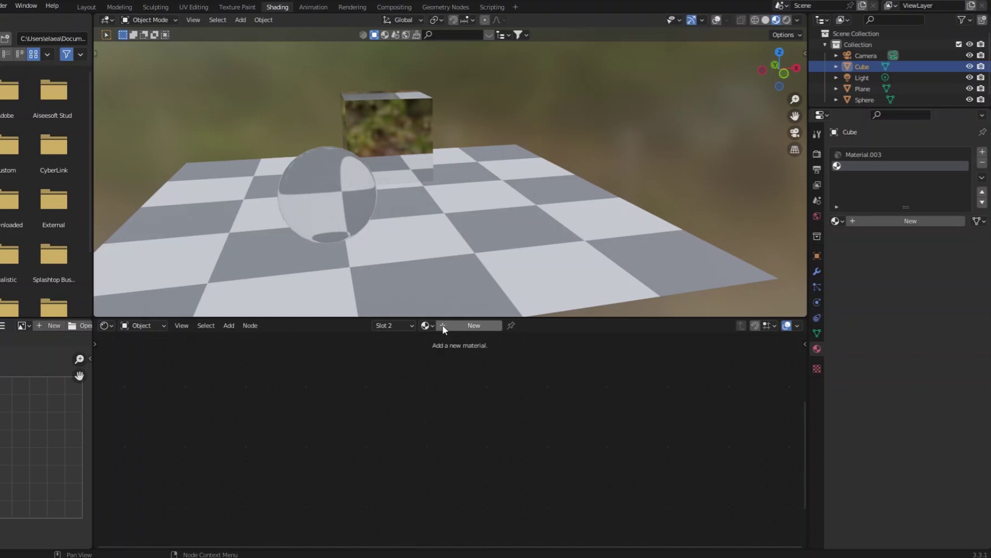
pyautogui.click(442, 326)
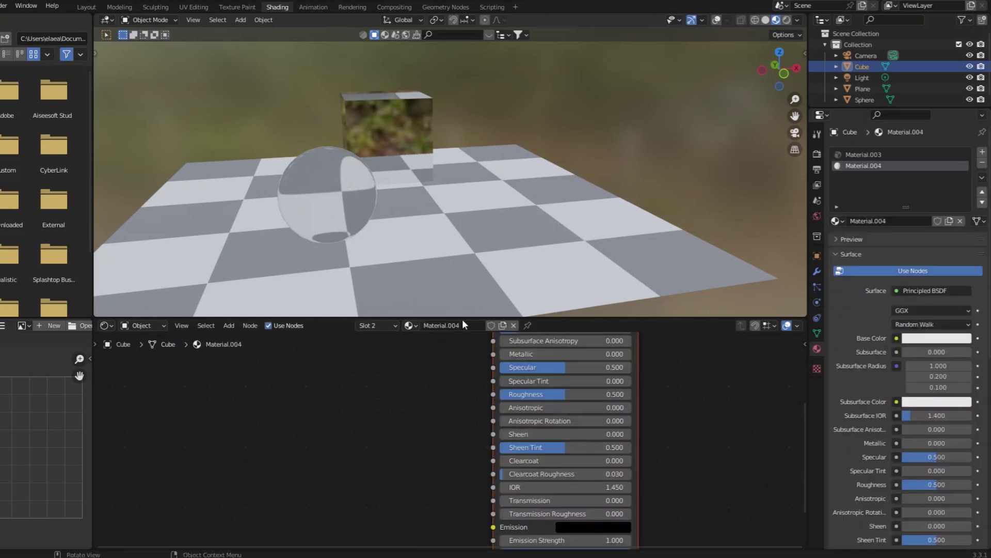
pyautogui.click(465, 325)
pyautogui.write('Refraction Level 2')
pyautogui.press('Return')
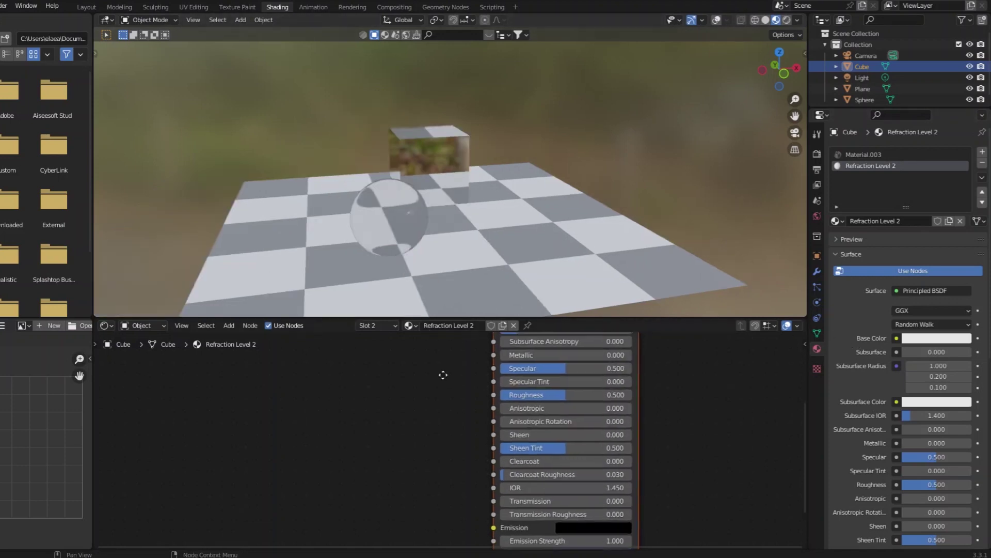
pyautogui.scroll(-5, 472, 444)
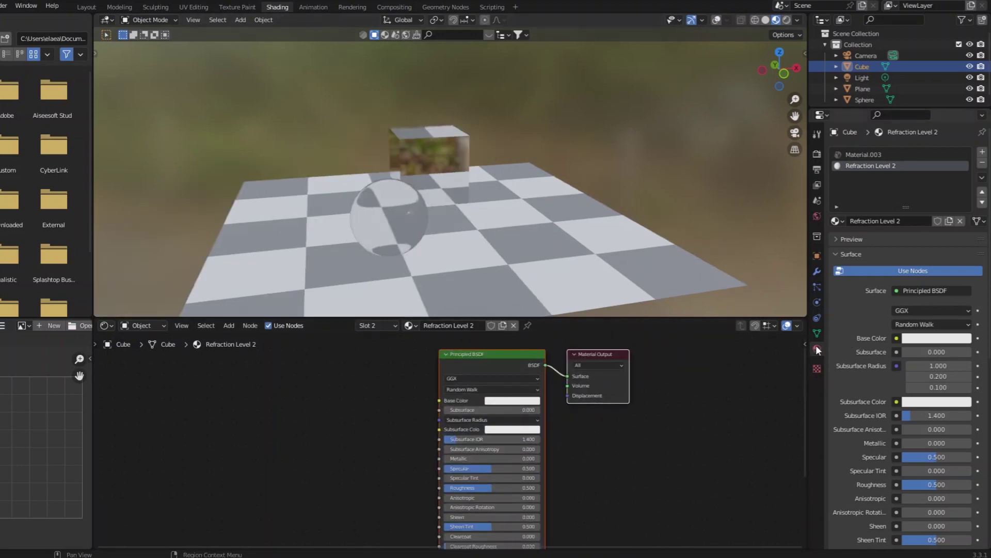
# Step: Add a Solidify modifier to the cube and inspect it in solid and wireframe shading
pyautogui.click(817, 271)
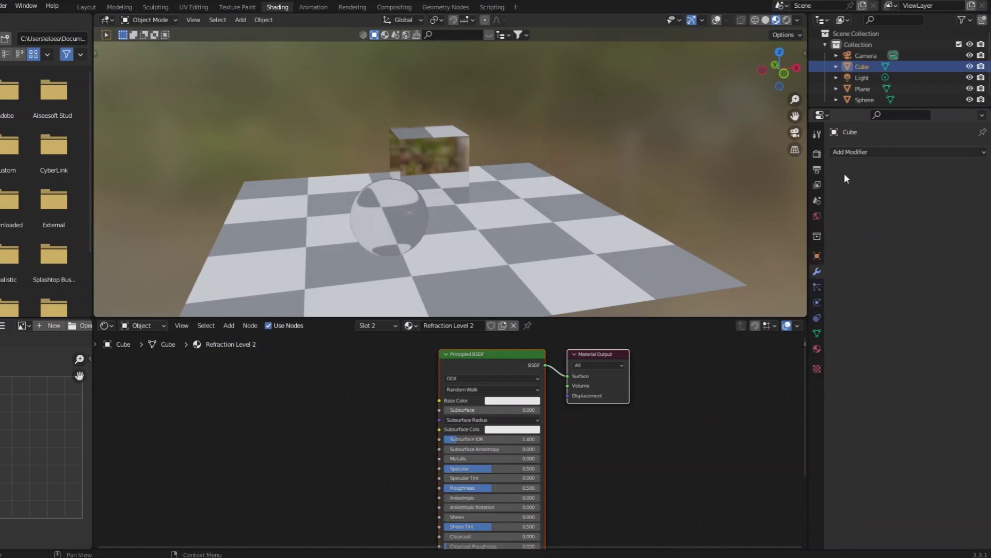
pyautogui.click(857, 152)
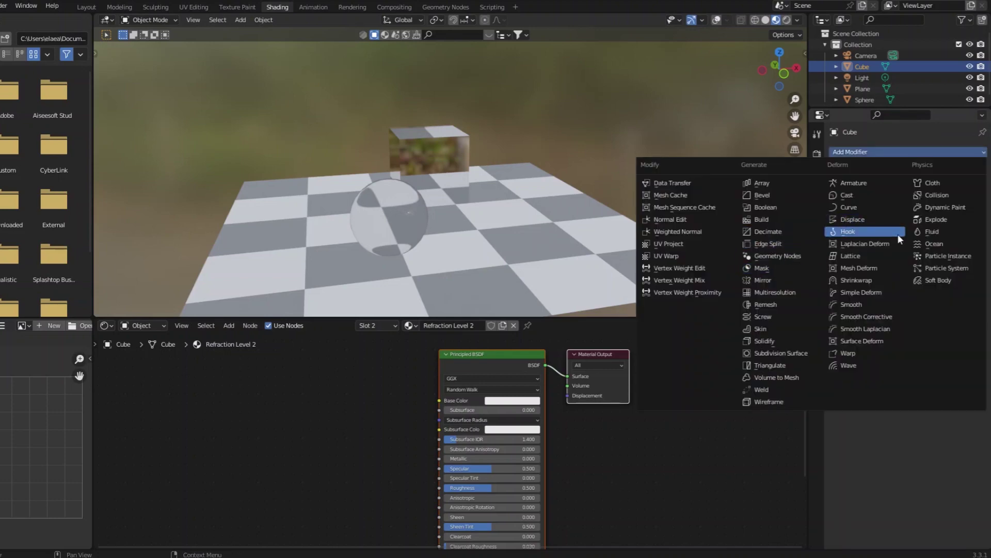
pyautogui.click(781, 344)
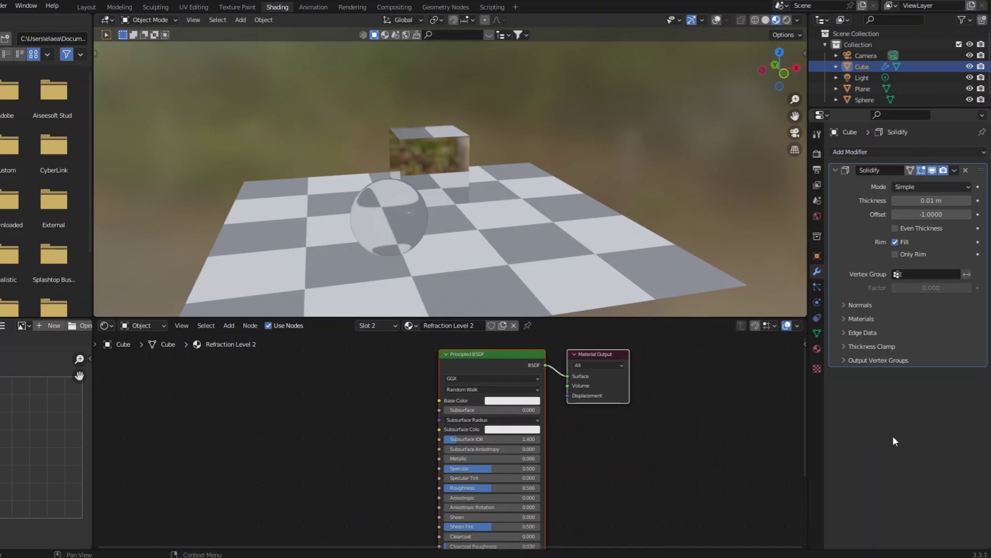
pyautogui.moveTo(379, 224); pyautogui.dragTo(368, 215, button='middle')
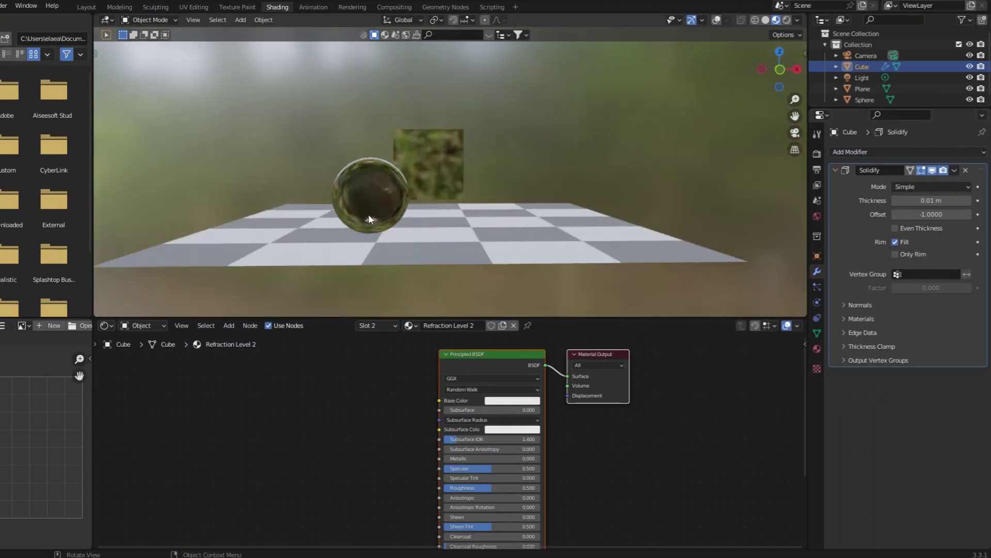
pyautogui.click(766, 19)
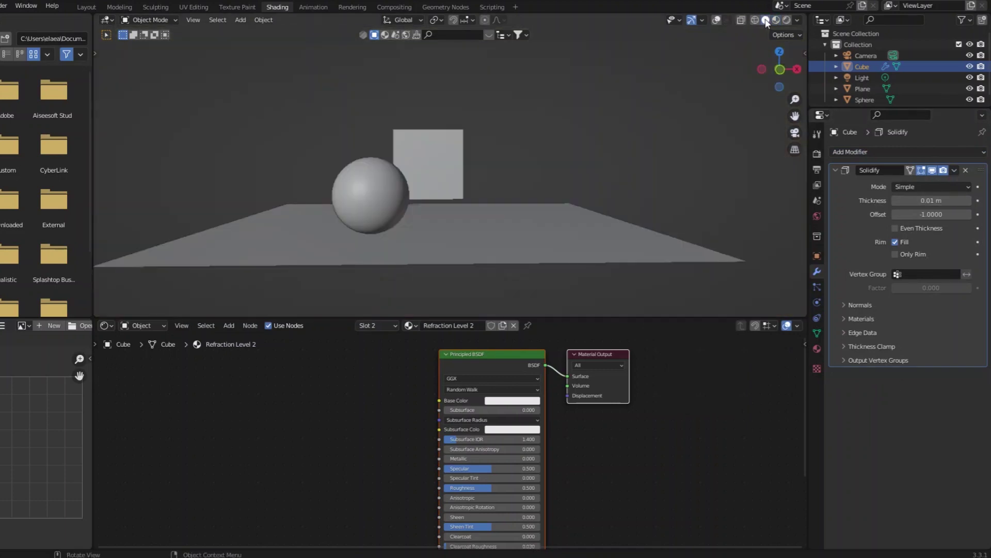
pyautogui.click(755, 20)
pyautogui.scroll(5, 373, 177)
pyautogui.scroll(-3, 385, 173)
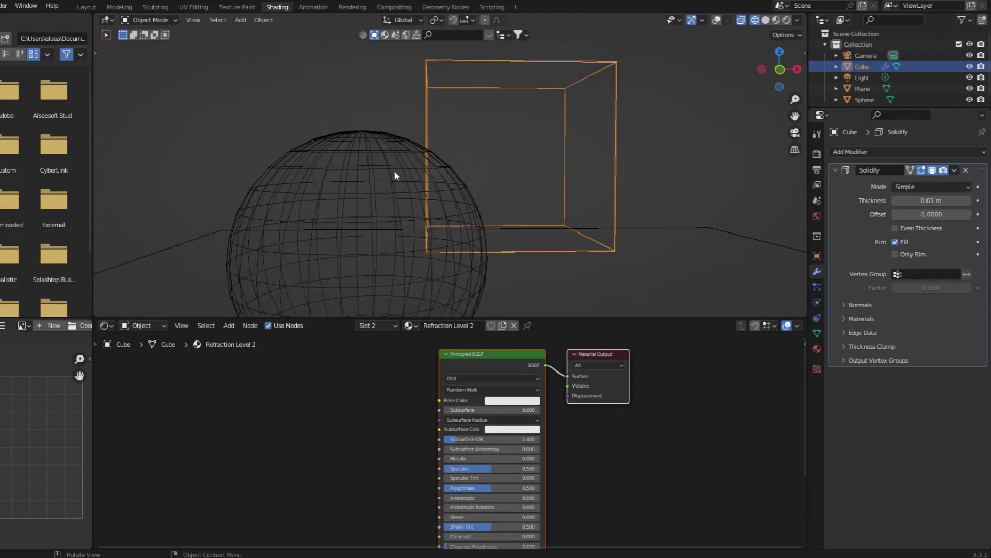
pyautogui.scroll(5, 443, 84)
pyautogui.scroll(4, 448, 121)
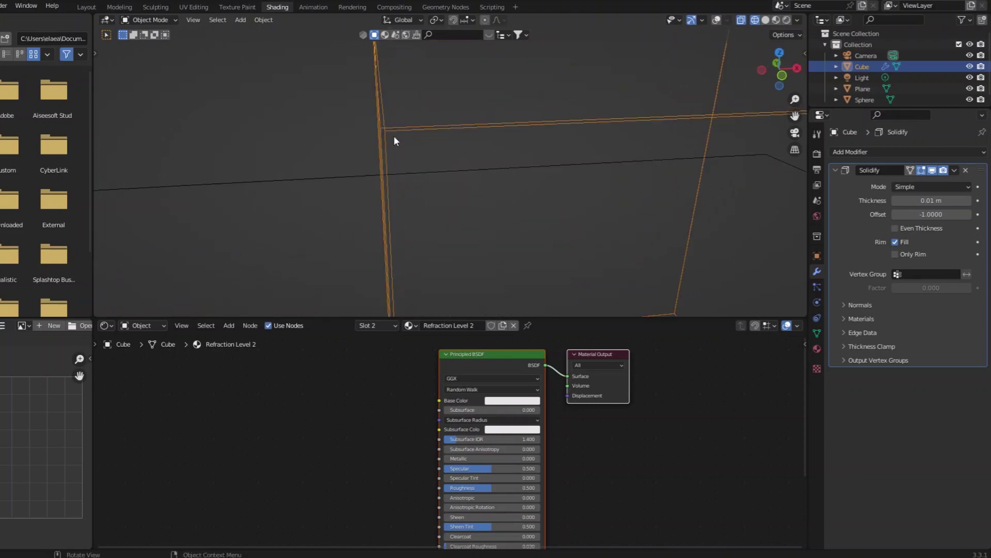
pyautogui.scroll(-2, 437, 124)
pyautogui.scroll(-3, 471, 135)
pyautogui.scroll(-3, 388, 103)
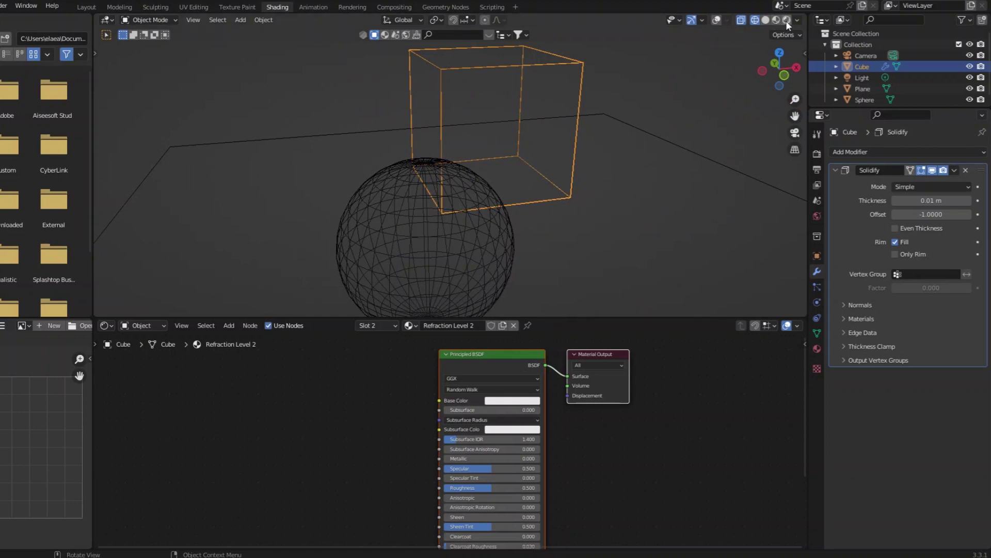
# Step: Set the Solidify Material Offset to 1 so the inner shell uses Refraction Level 2
pyautogui.hotkey('shift', 'z')
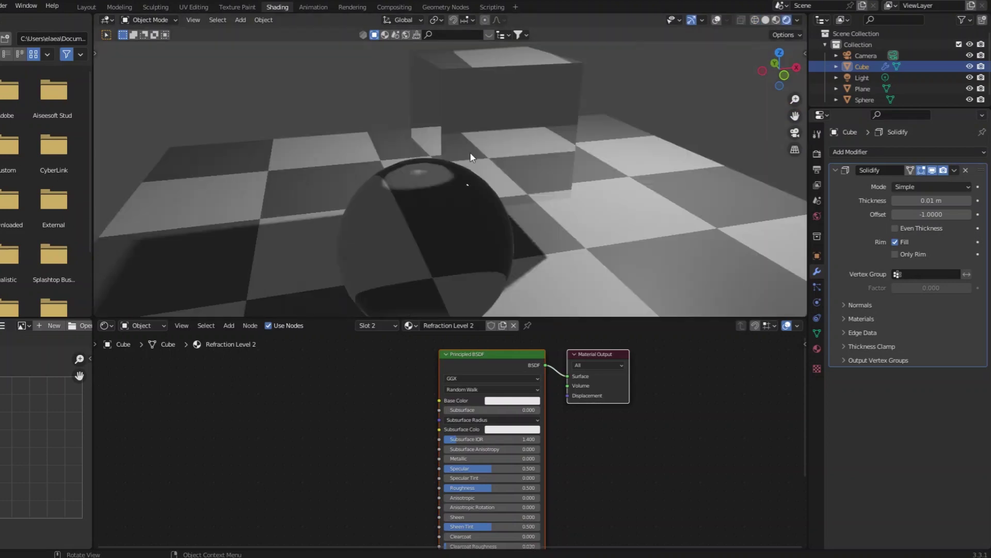
pyautogui.moveTo(470, 152); pyautogui.dragTo(479, 216, button='middle')
pyautogui.click(776, 19)
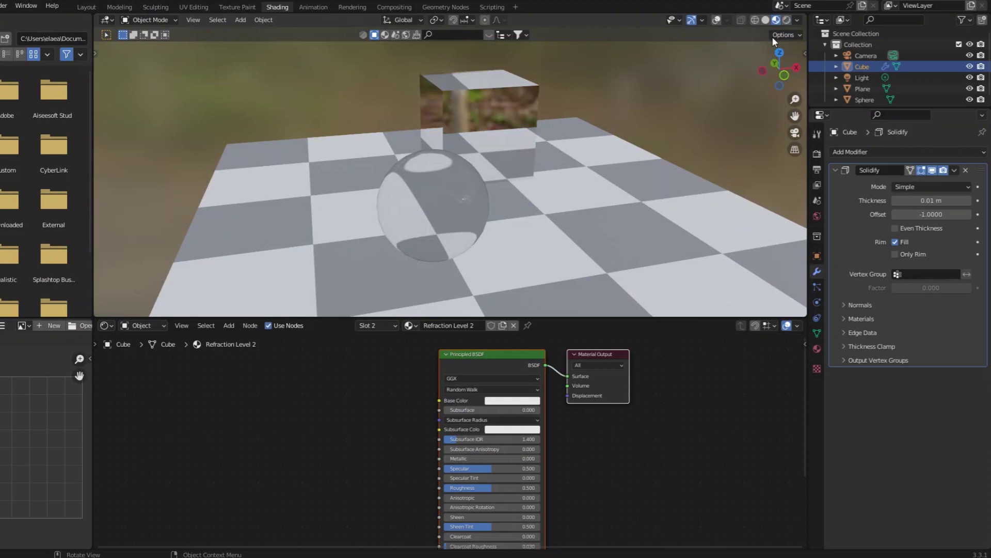
pyautogui.moveTo(457, 362); pyautogui.dragTo(466, 369)
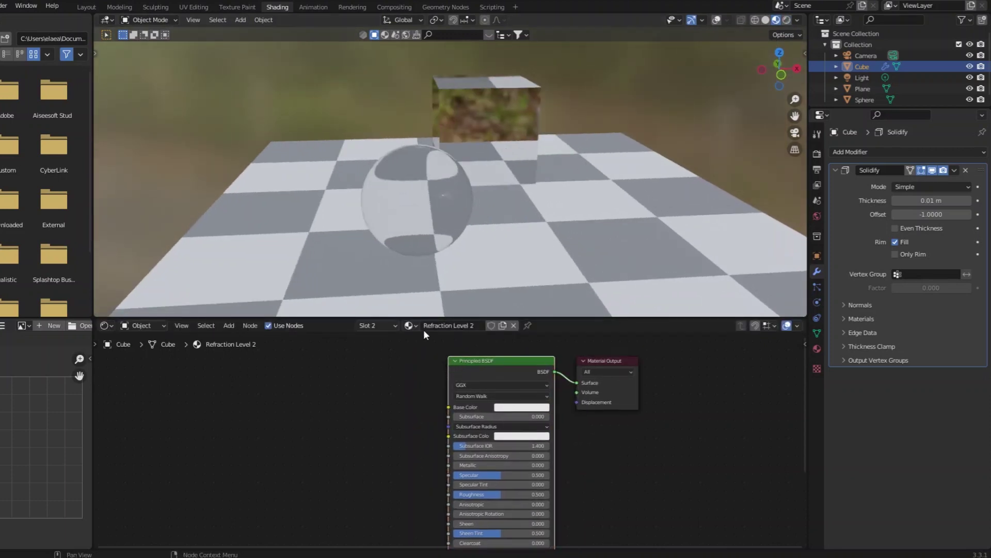
pyautogui.click(847, 318)
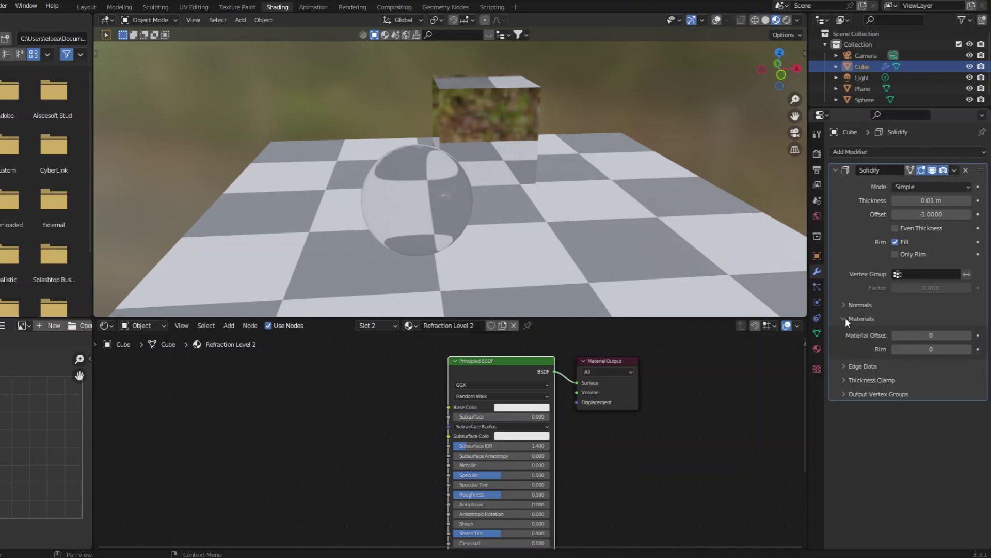
pyautogui.click(968, 336)
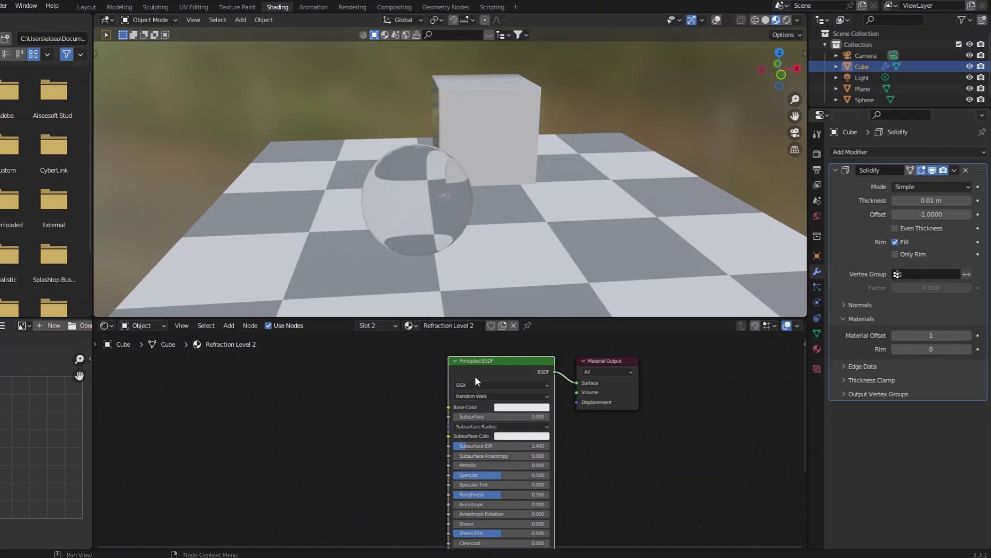
pyautogui.moveTo(558, 135); pyautogui.dragTo(401, 126, button='middle')
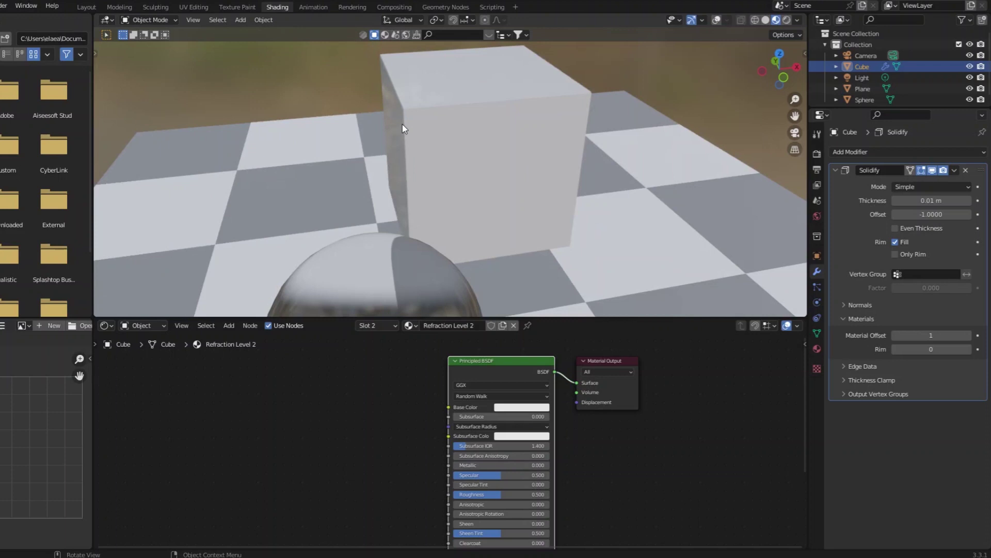
pyautogui.moveTo(540, 148); pyautogui.dragTo(463, 134, button='middle')
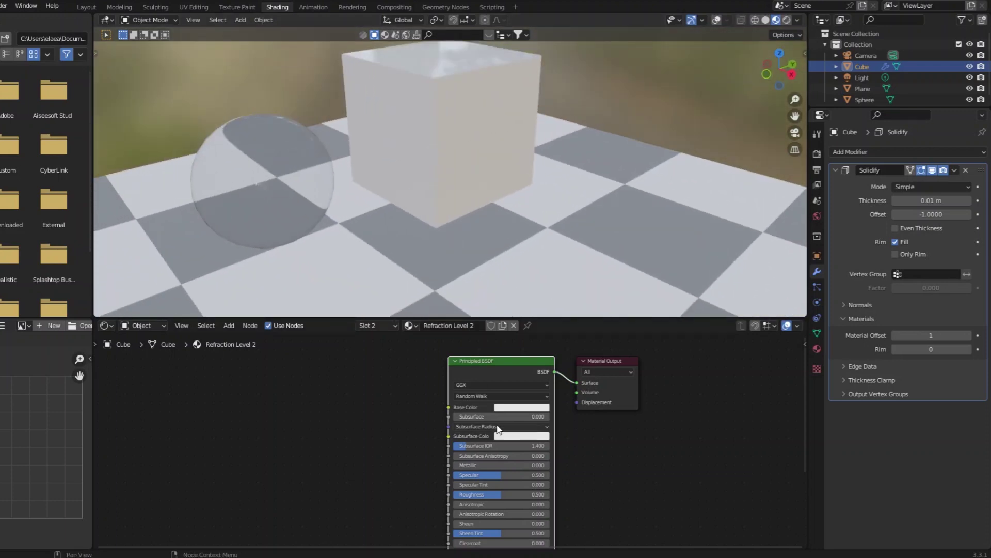
# Step: Set Refraction Level 2's Principled BSDF Metallic to 1.000 and Roughness to 0.000
pyautogui.scroll(3, 448, 444)
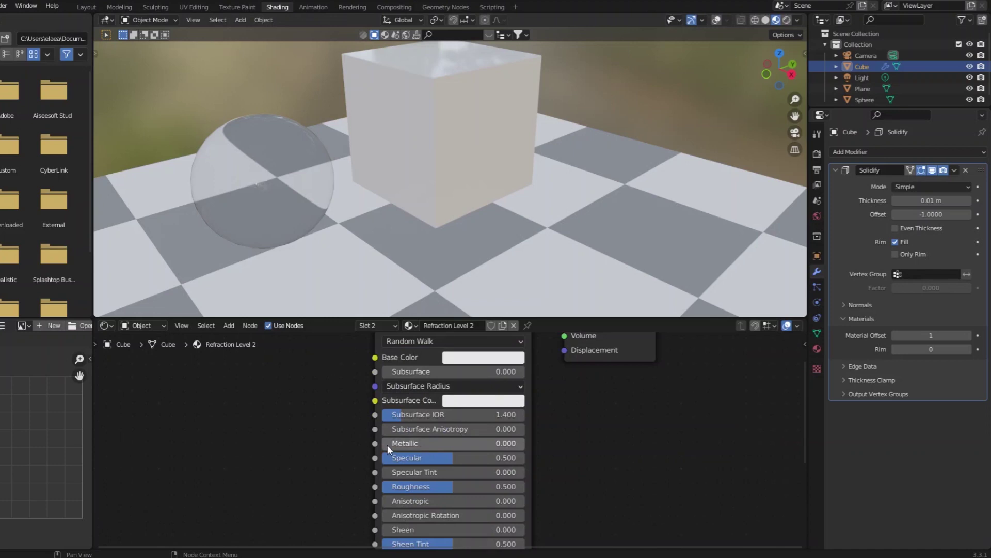
pyautogui.moveTo(388, 444); pyautogui.dragTo(519, 445)
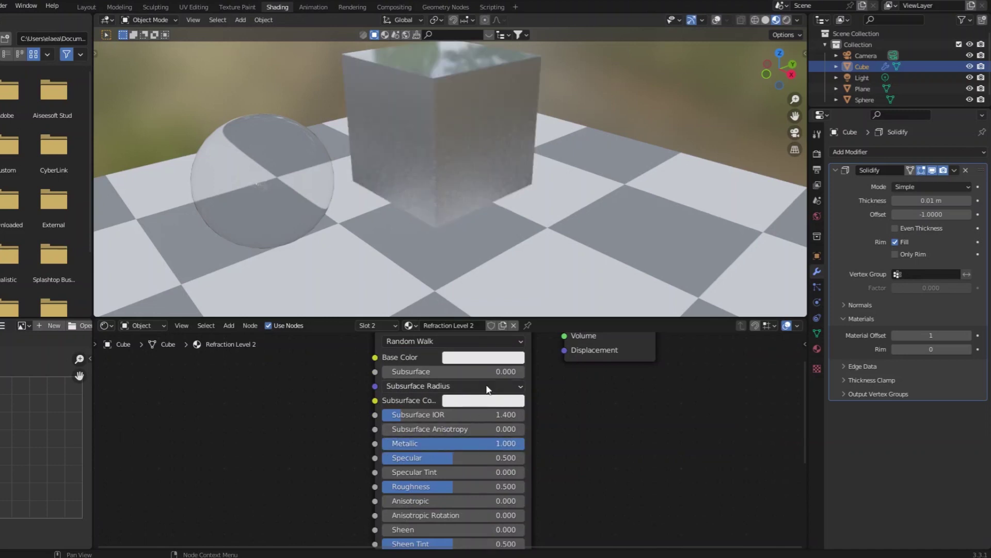
pyautogui.moveTo(547, 170); pyautogui.dragTo(572, 141, button='middle')
pyautogui.scroll(-3, 516, 148)
pyautogui.scroll(3, 457, 153)
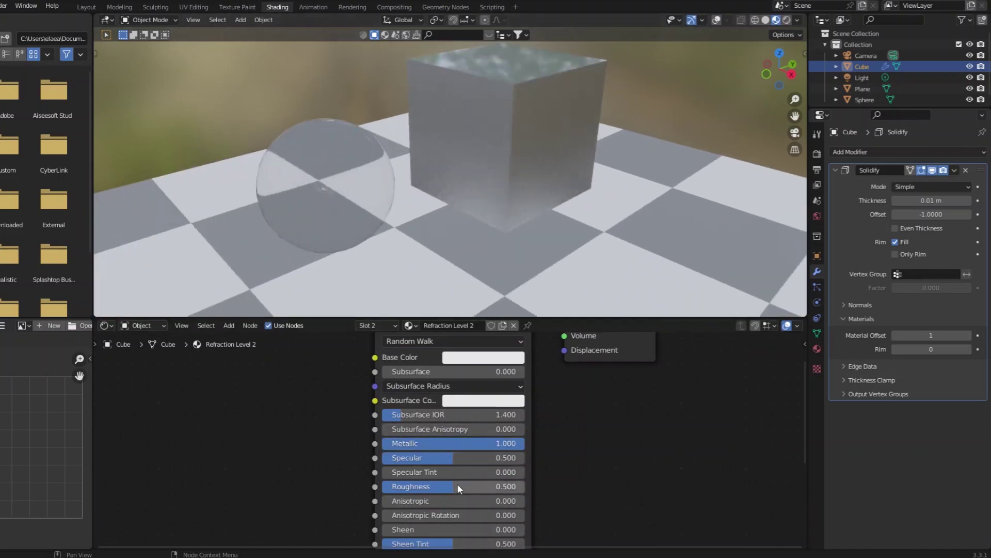
pyautogui.moveTo(457, 486); pyautogui.dragTo(380, 486)
pyautogui.moveTo(554, 113); pyautogui.dragTo(588, 119, button='middle')
pyautogui.scroll(-3, 577, 90)
pyautogui.scroll(3, 578, 91)
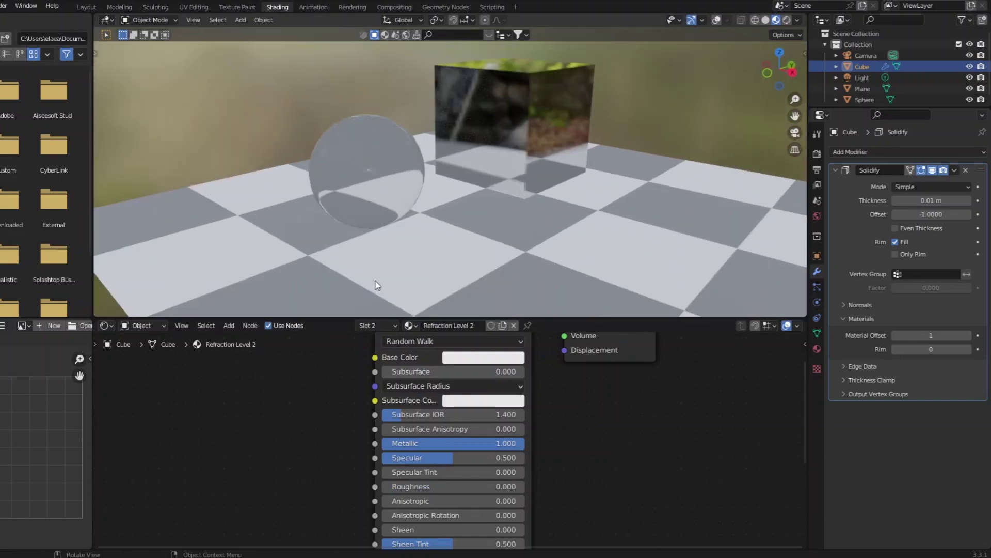
pyautogui.scroll(-4, 627, 473)
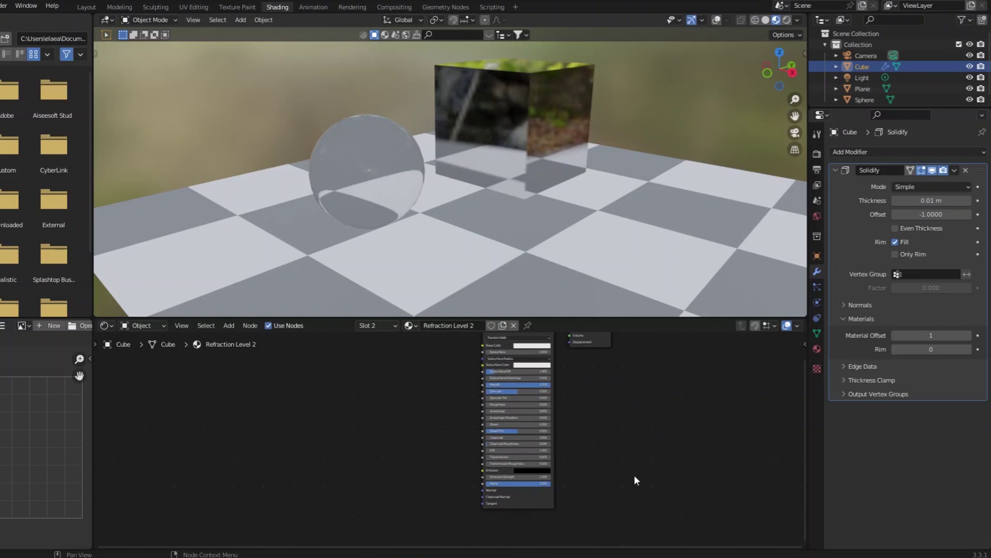
pyautogui.scroll(2, 625, 471)
# Step: Add a Layer Weight node and link its Facing output to the shader's Alpha
pyautogui.click(229, 326)
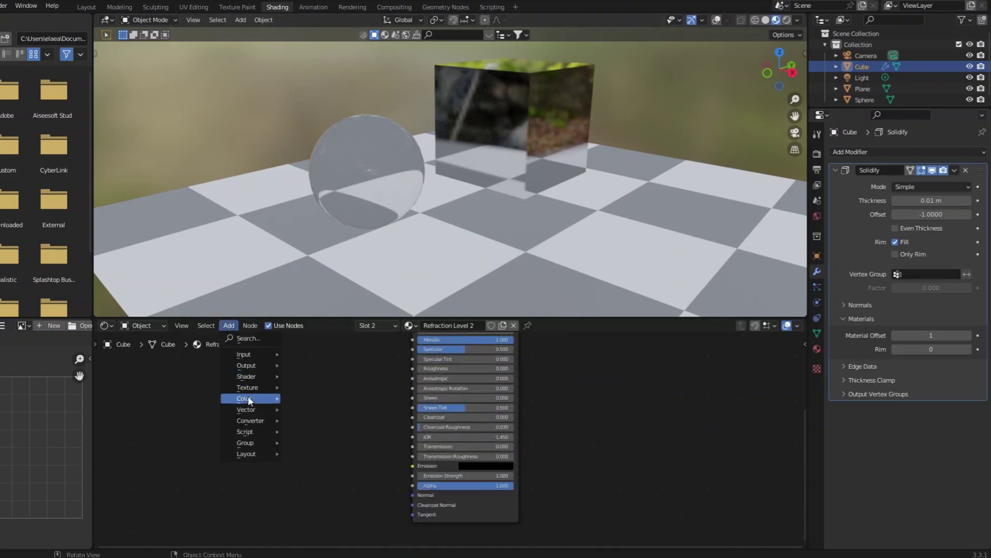
pyautogui.moveTo(249, 392)
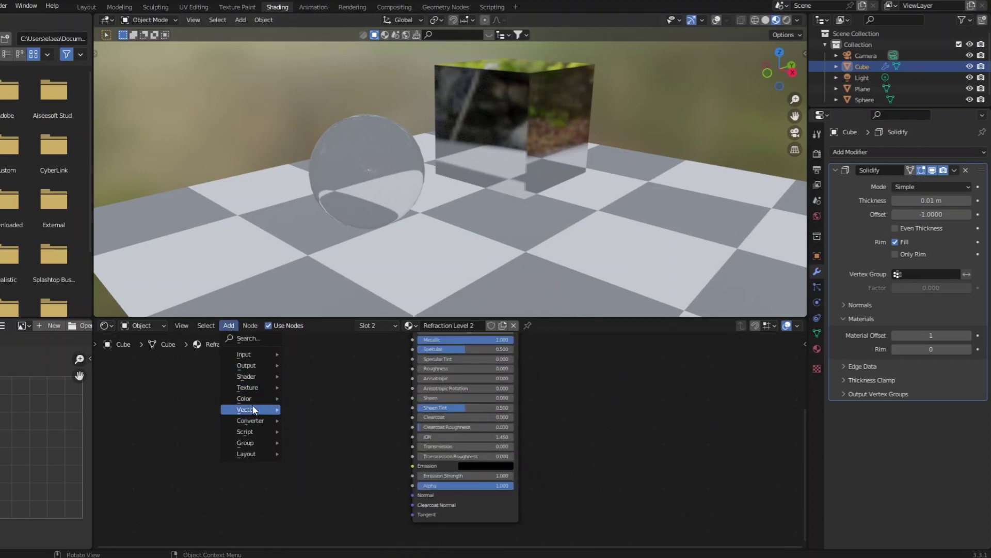
pyautogui.moveTo(253, 410)
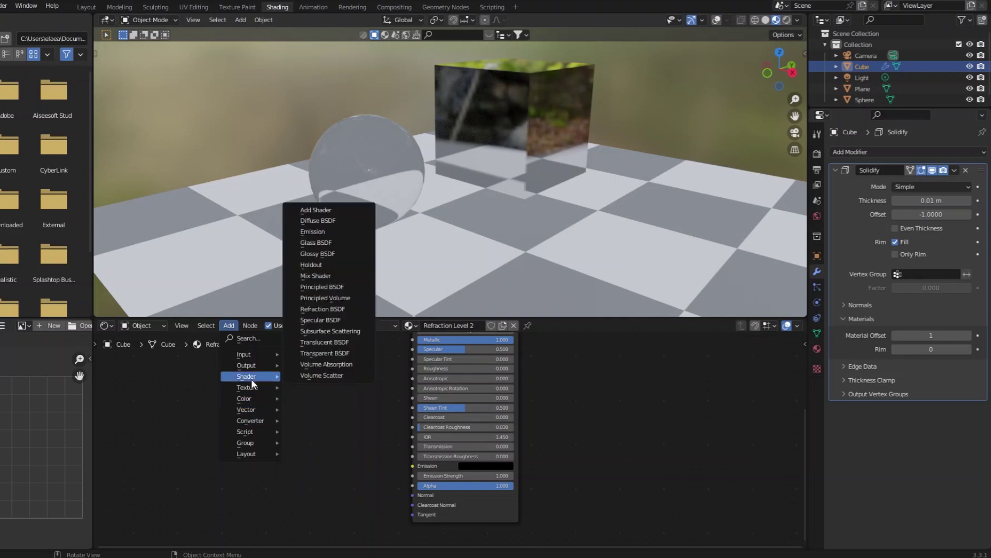
pyautogui.moveTo(254, 356)
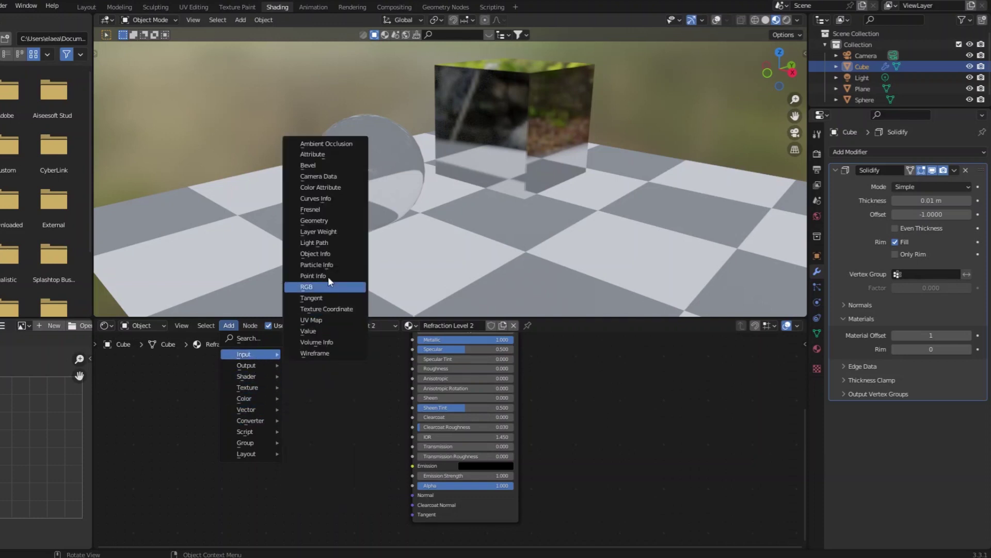
pyautogui.click(319, 232)
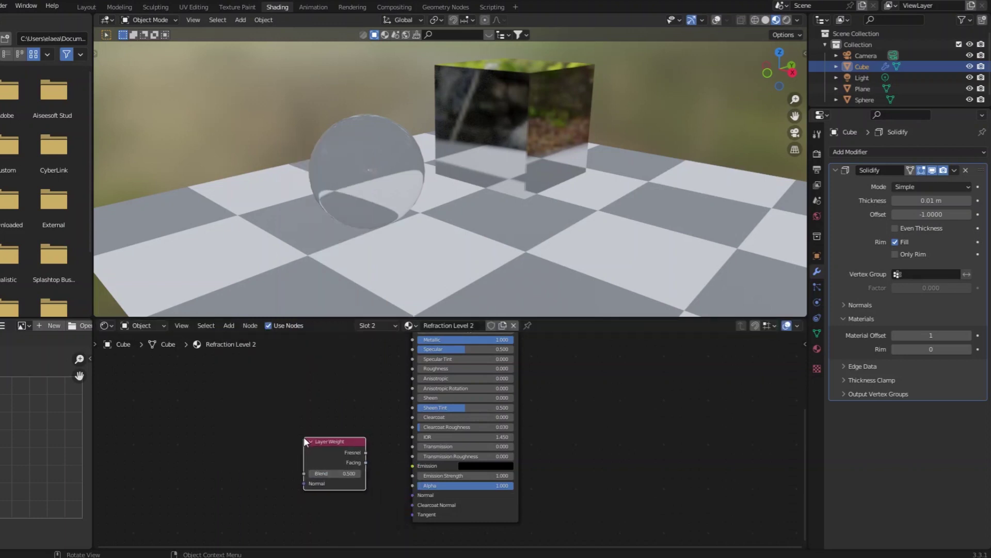
pyautogui.click(304, 437)
pyautogui.scroll(3, 368, 446)
pyautogui.moveTo(323, 437); pyautogui.dragTo(429, 484)
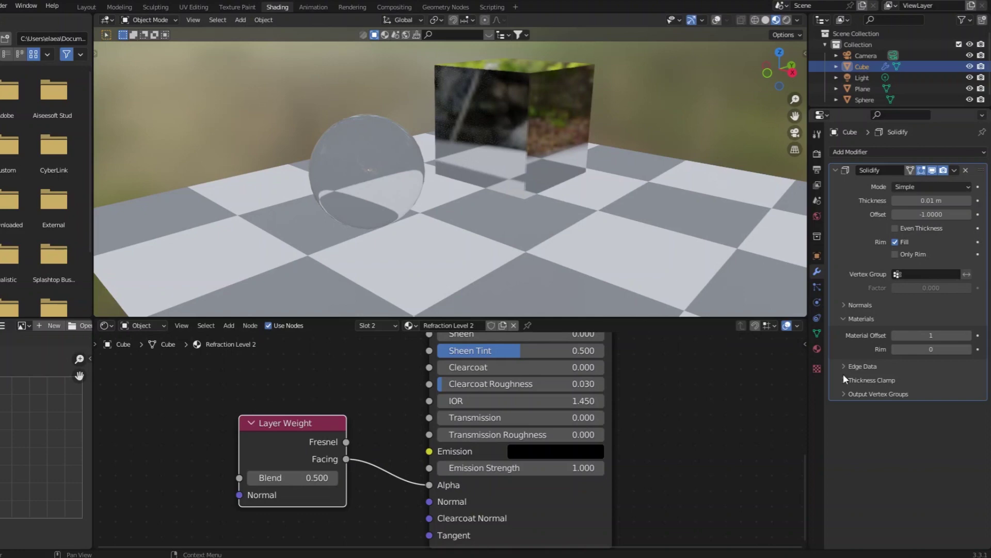
pyautogui.click(817, 349)
# Step: Set the material's Blend Mode to Alpha Hashed
pyautogui.scroll(-10, 904, 407)
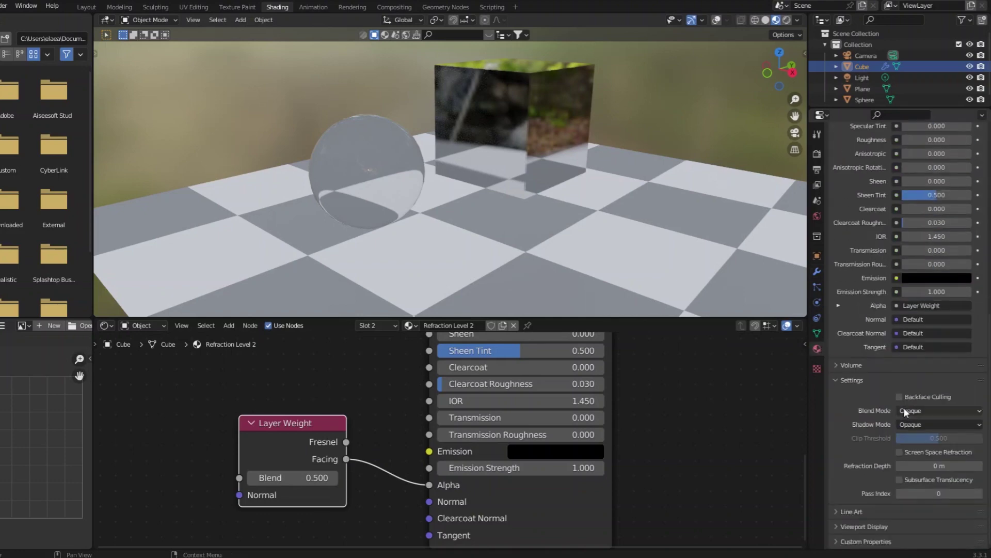
pyautogui.click(930, 410)
pyautogui.click(932, 449)
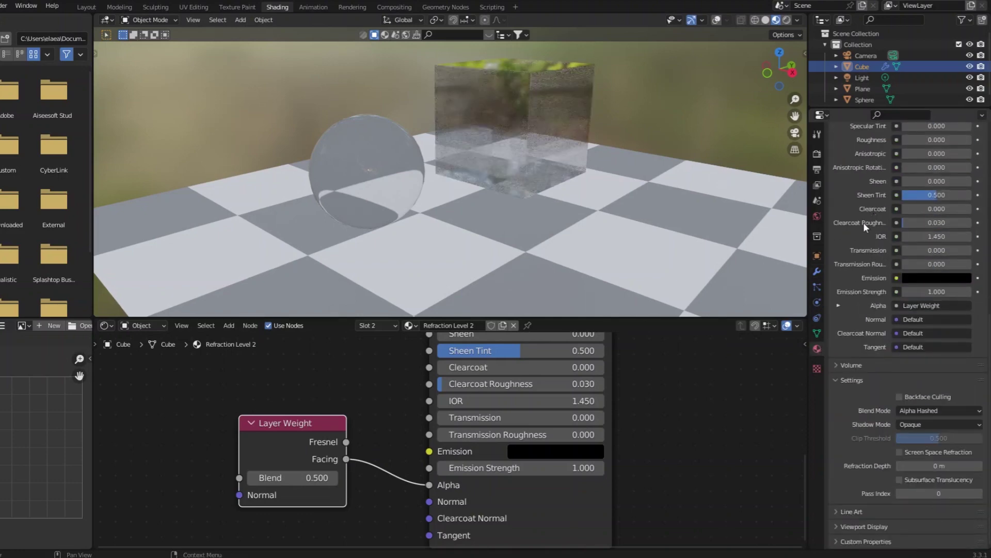
pyautogui.scroll(1, 863, 222)
pyautogui.moveTo(483, 129); pyautogui.dragTo(348, 160, button='middle')
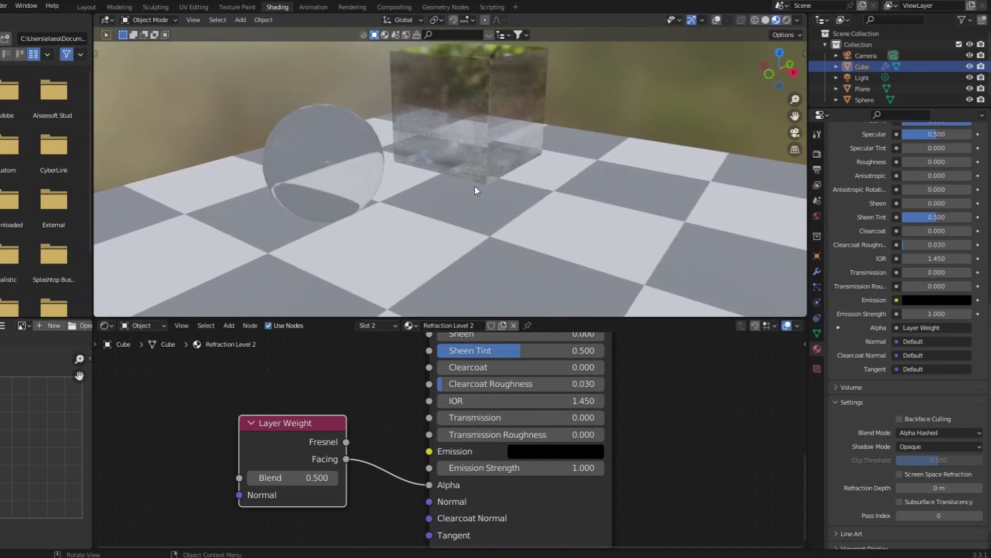
# Step: Add a Solidify modifier to the sphere with Material Offset 1
pyautogui.scroll(-5, 451, 178)
pyautogui.scroll(5, 441, 136)
pyautogui.click(342, 182)
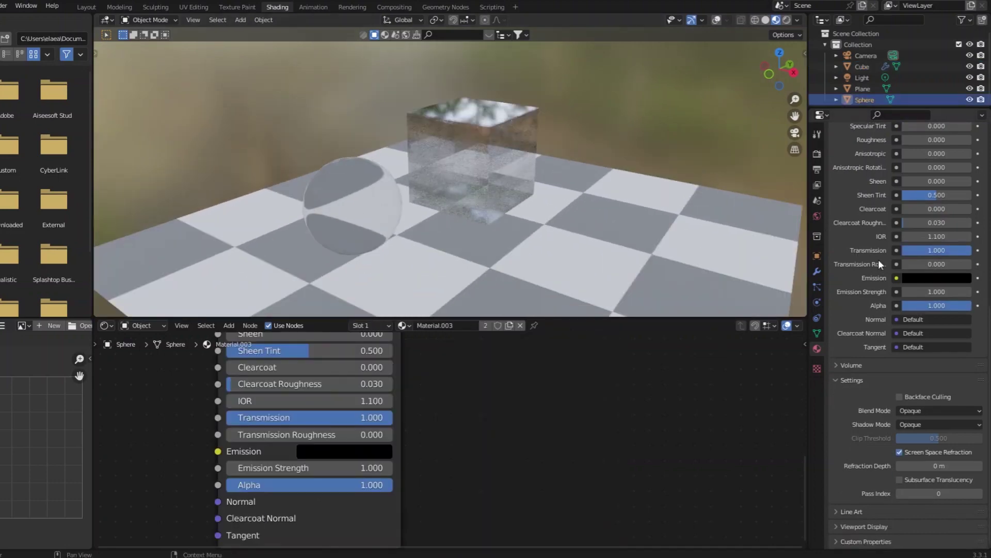
pyautogui.scroll(5, 878, 259)
pyautogui.click(817, 270)
pyautogui.click(893, 153)
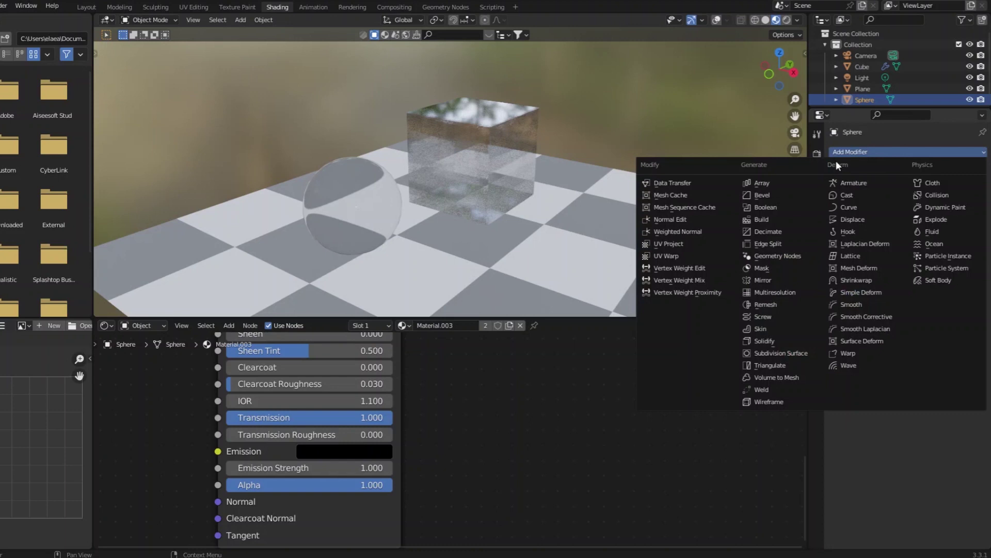
pyautogui.click(778, 338)
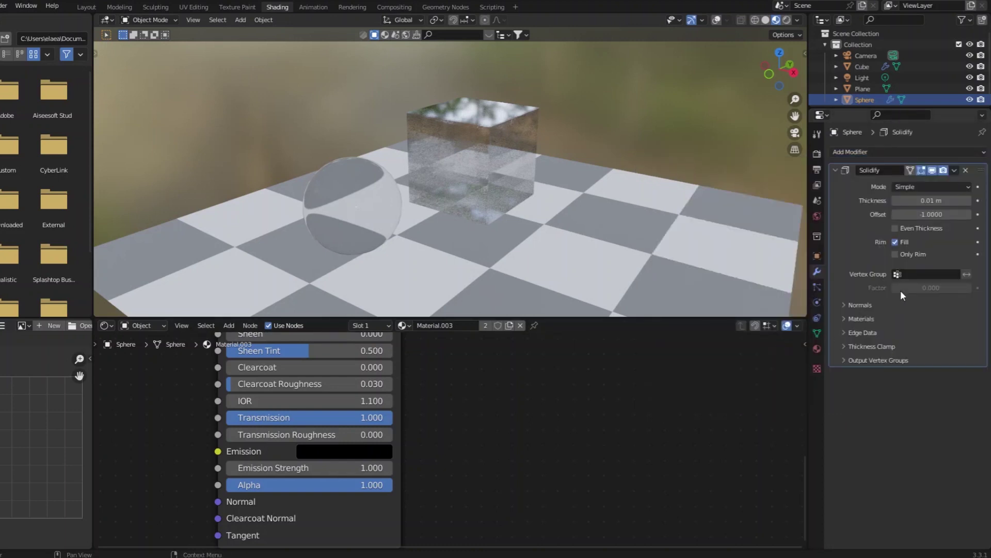
pyautogui.click(860, 319)
pyautogui.click(968, 336)
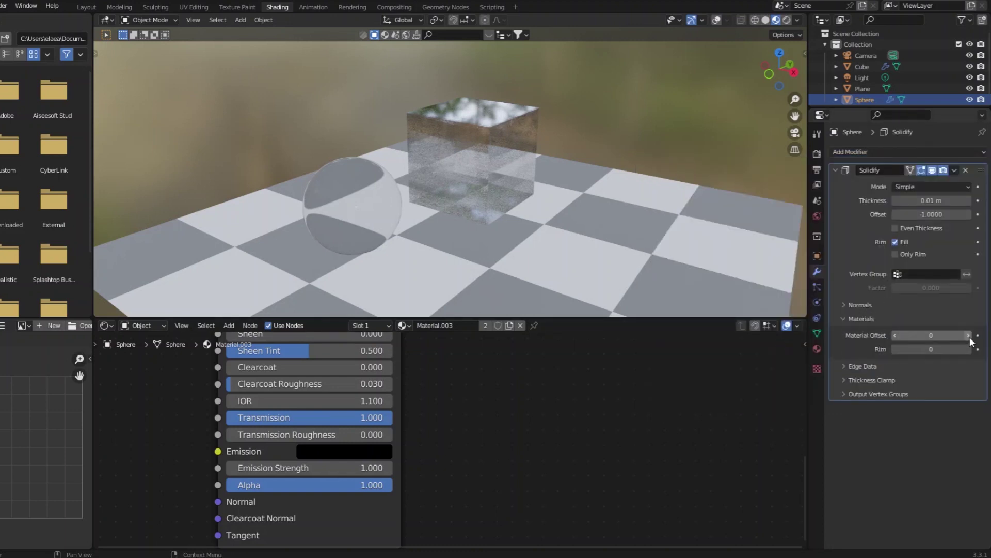
# Step: Add a second material slot to the sphere and assign Refraction Level 2 to it
pyautogui.click(385, 325)
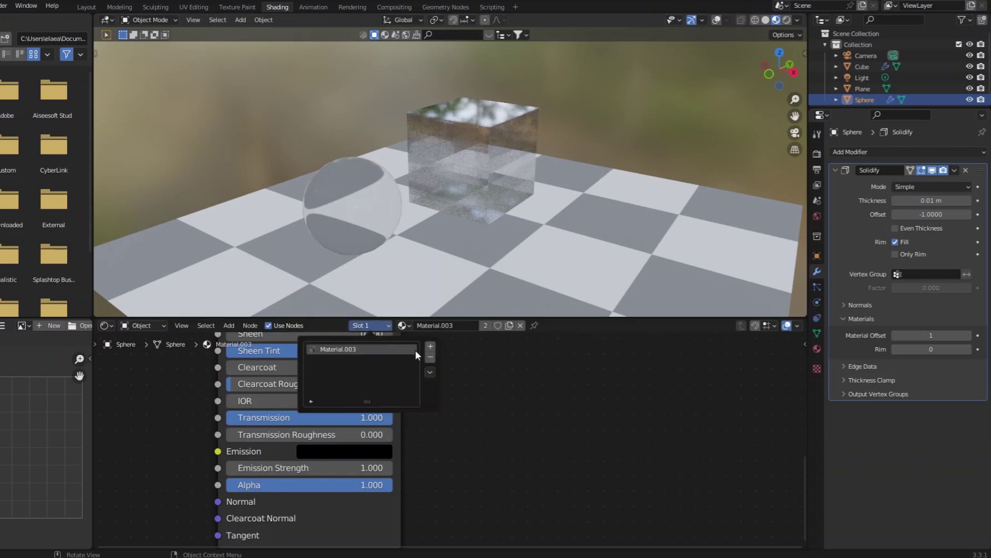
pyautogui.click(430, 346)
pyautogui.click(429, 325)
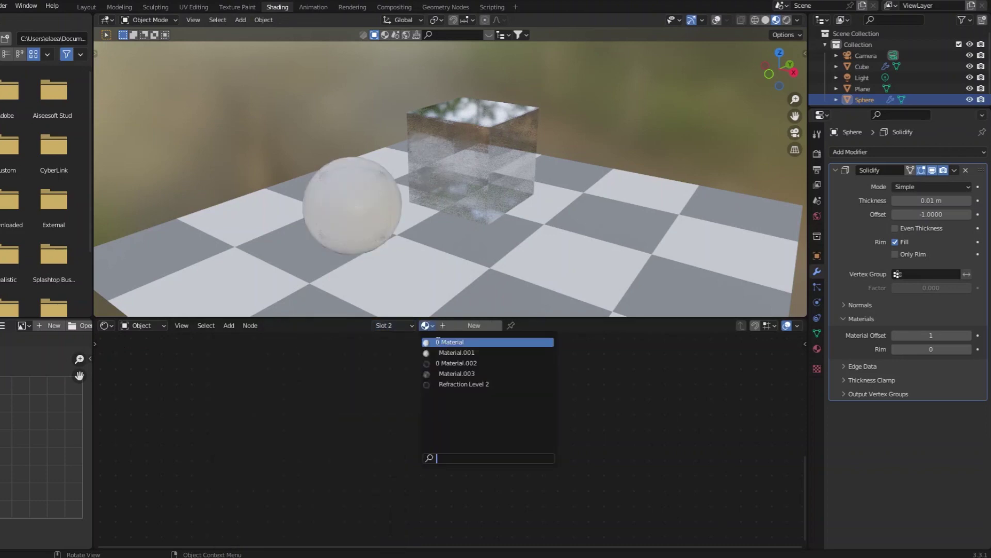
pyautogui.click(463, 384)
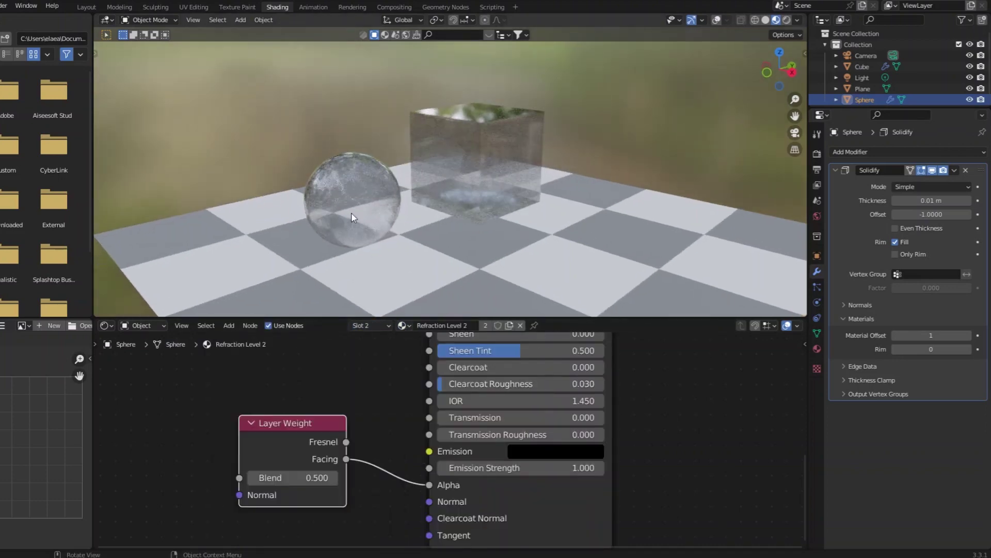
pyautogui.scroll(4, 346, 211)
pyautogui.moveTo(330, 206); pyautogui.dragTo(385, 136, button='middle')
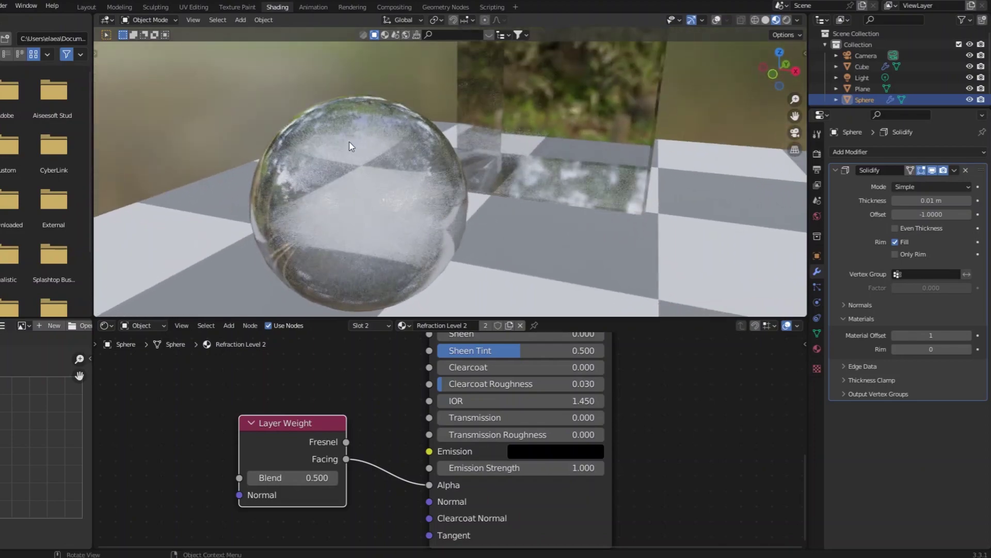
pyautogui.moveTo(420, 185); pyautogui.dragTo(433, 155, button='middle')
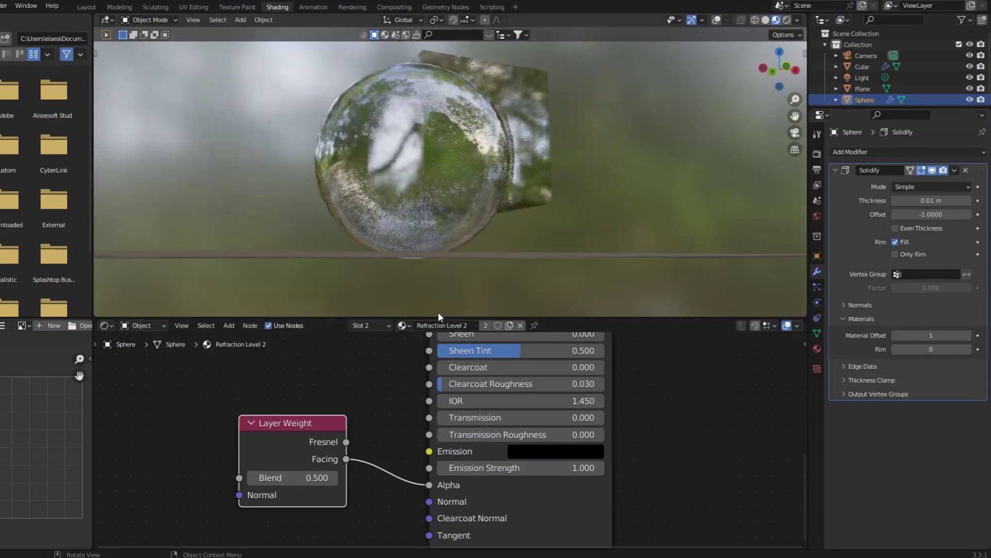
# Step: Switch to slot 1's Material.003 and step its IOR up to 1.300
pyautogui.click(388, 327)
pyautogui.click(356, 350)
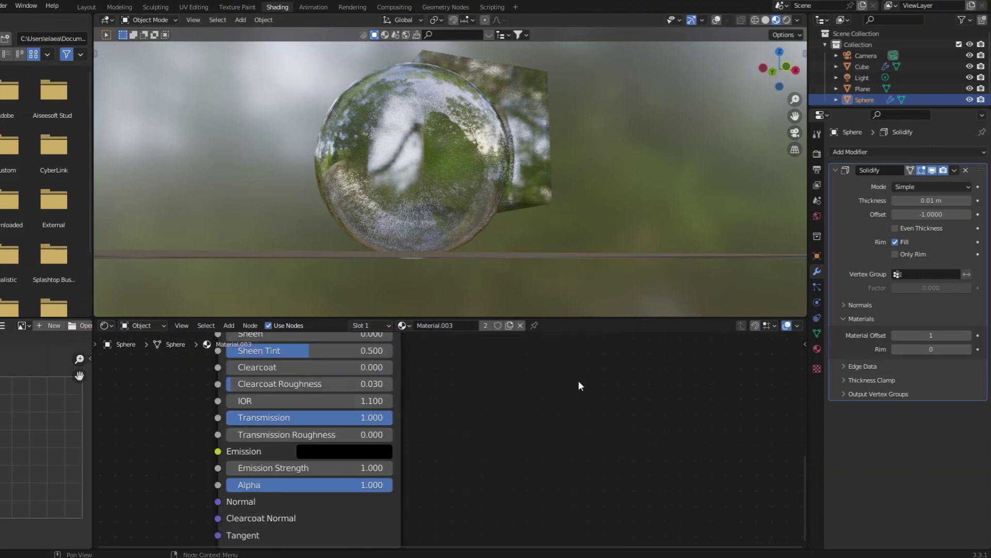
pyautogui.scroll(-2, 403, 385)
pyautogui.scroll(3, 404, 386)
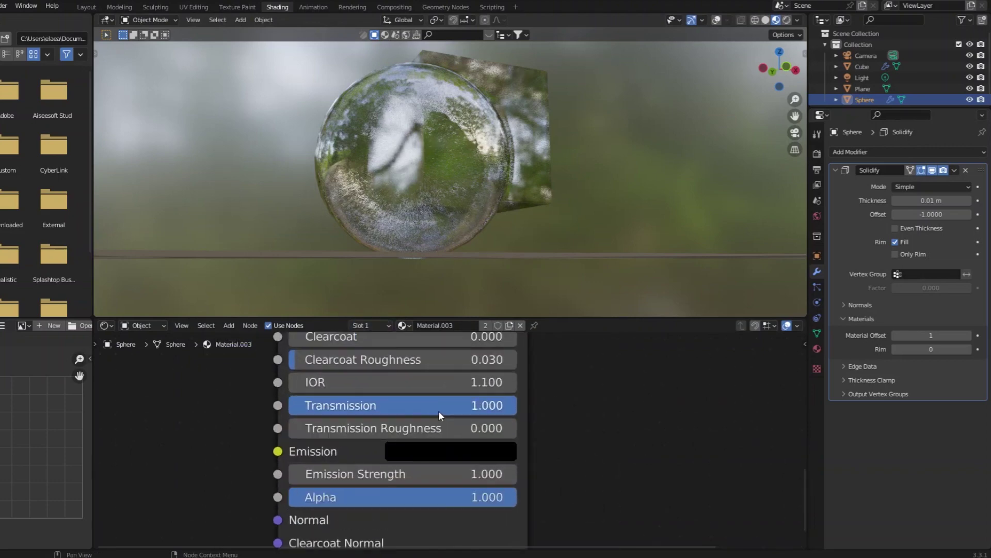
pyautogui.click(510, 385)
pyautogui.click(510, 386)
pyautogui.moveTo(479, 160); pyautogui.dragTo(546, 89, button='middle')
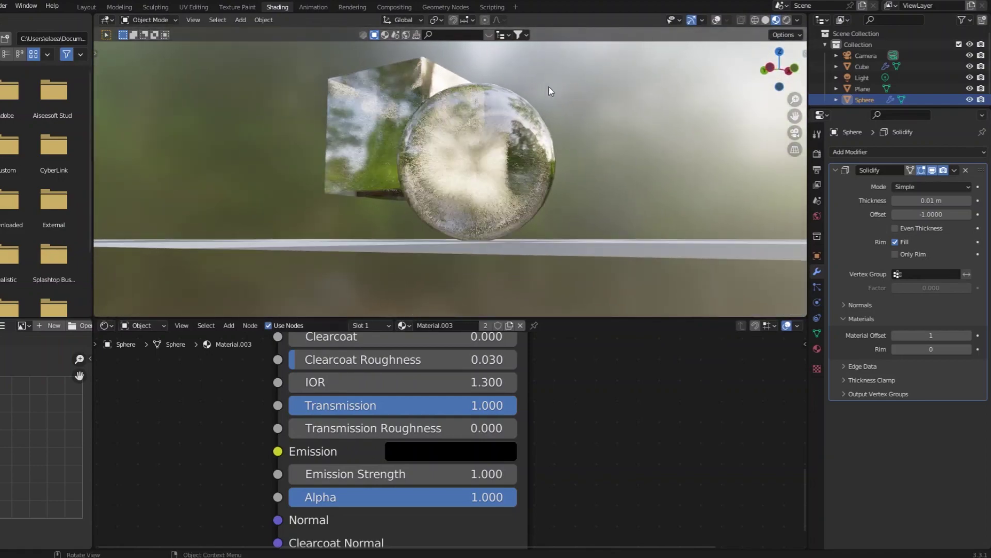
# Step: Set Eevee viewport samples to 258 and render samples to 283
pyautogui.click(818, 168)
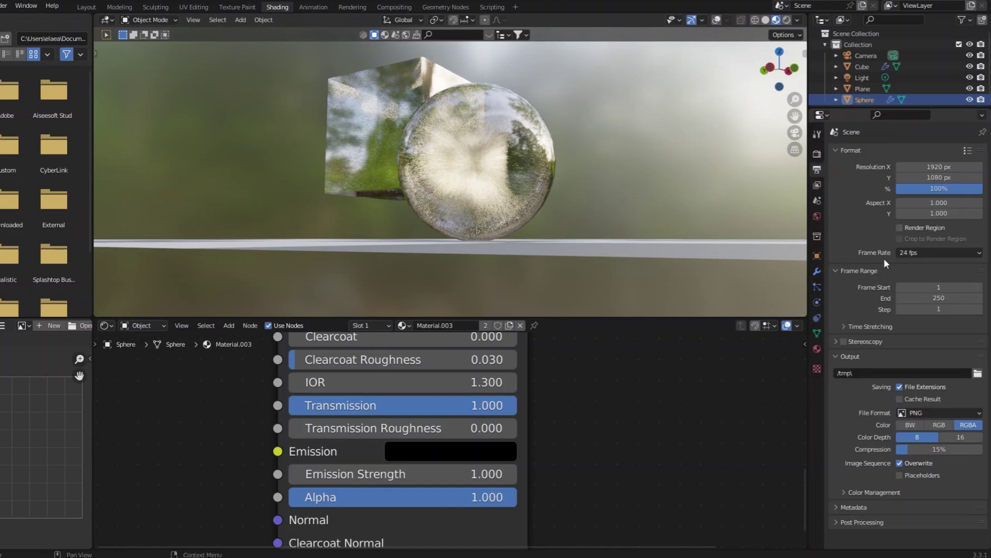
pyautogui.click(816, 154)
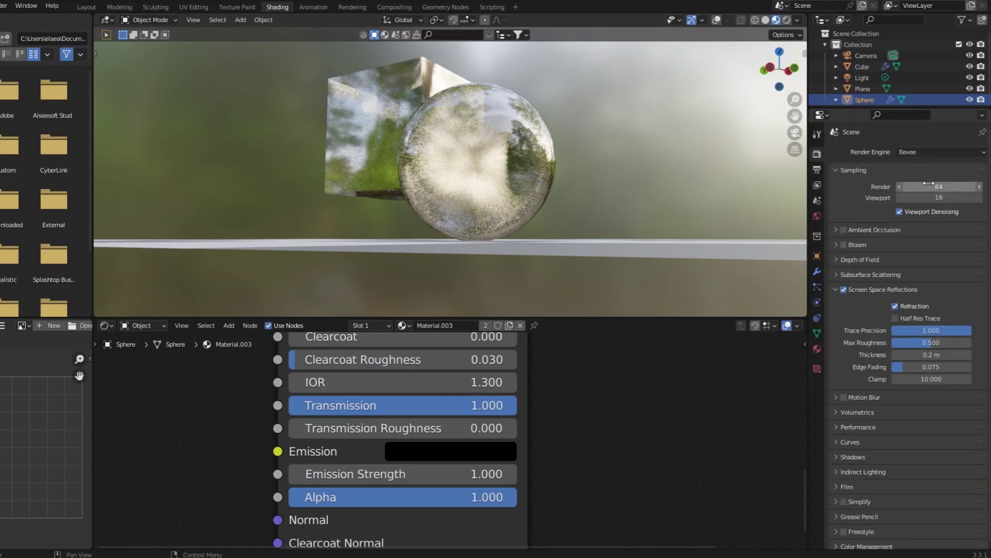
pyautogui.click(928, 197)
pyautogui.write('258')
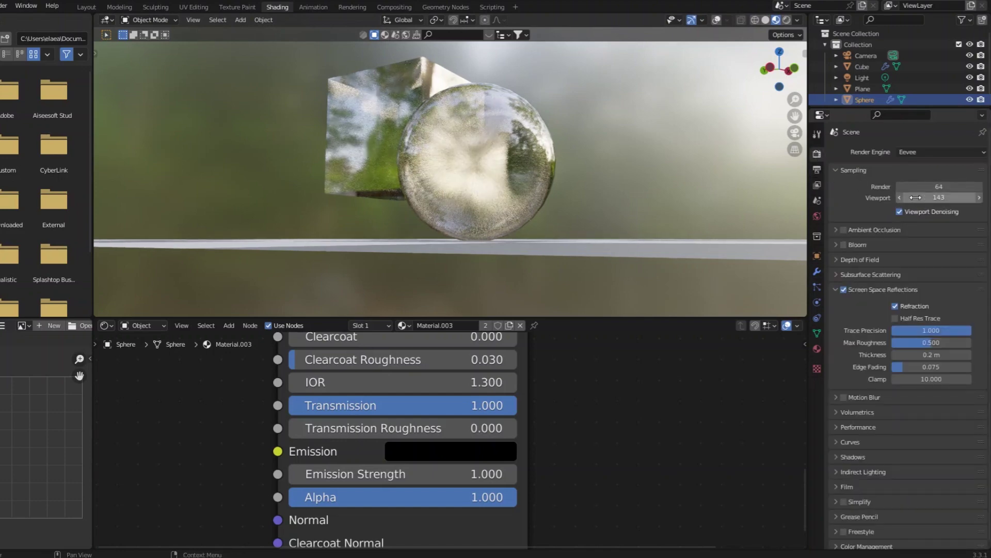
pyautogui.press('Return')
pyautogui.moveTo(902, 194); pyautogui.dragTo(930, 191)
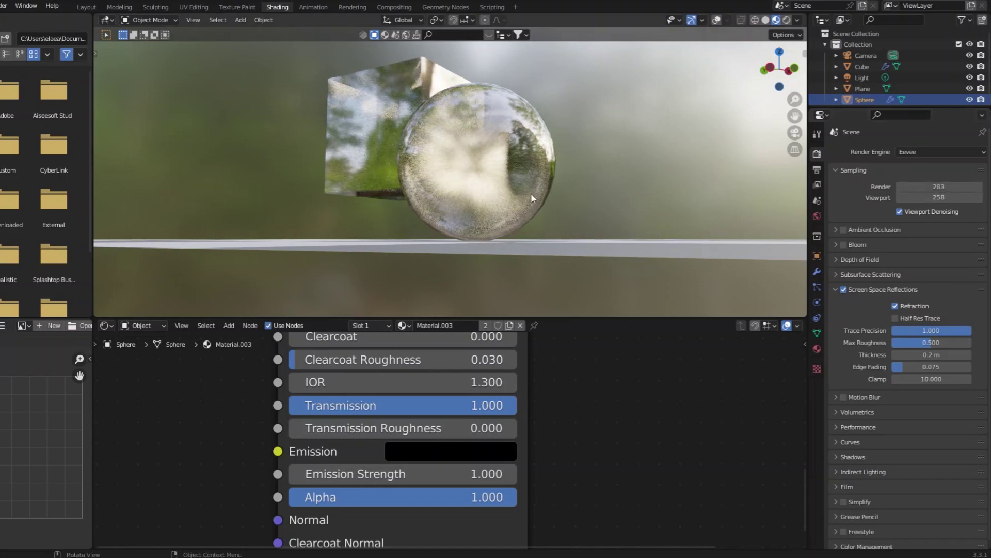
pyautogui.moveTo(505, 182); pyautogui.dragTo(378, 206, button='middle')
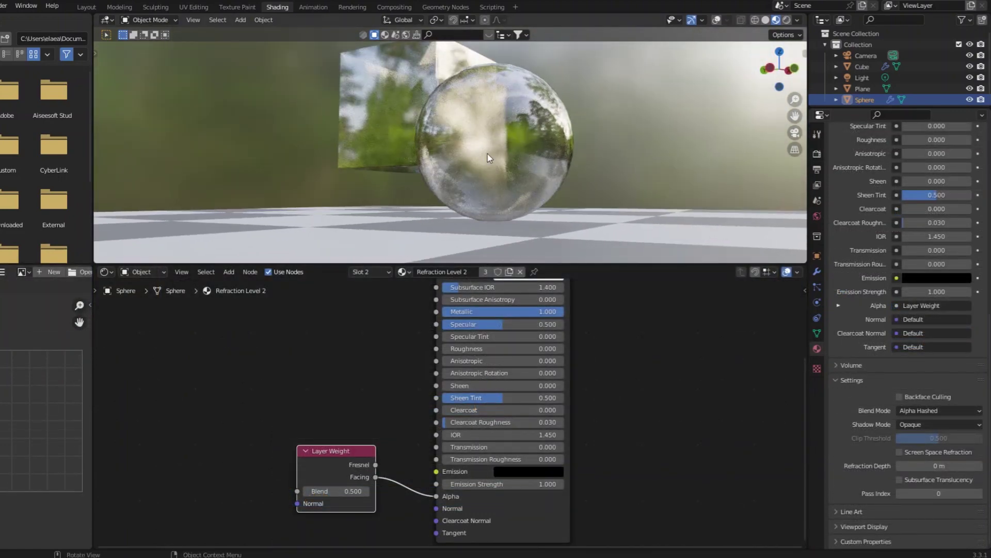
# Step: Enable Backface Culling on Refraction Level 2 and orbit above the cube and sphere to check it
pyautogui.click(899, 397)
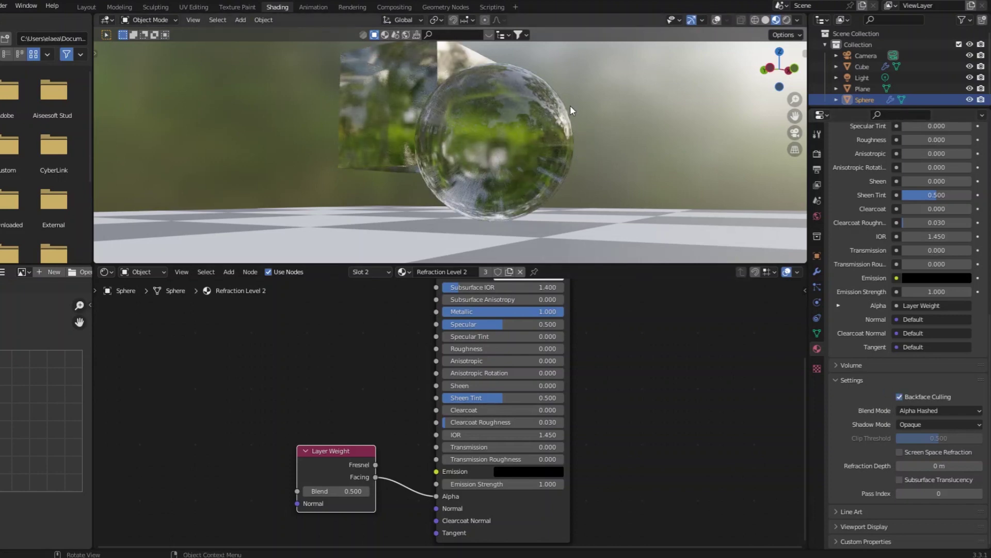
pyautogui.moveTo(570, 105); pyautogui.dragTo(434, 67, button='middle')
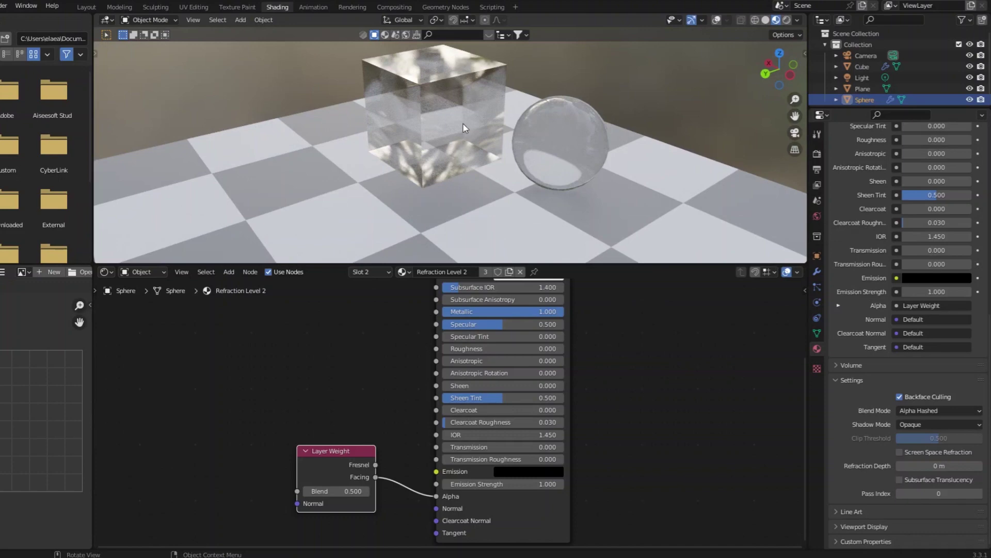
pyautogui.moveTo(463, 124); pyautogui.dragTo(566, 73, button='middle')
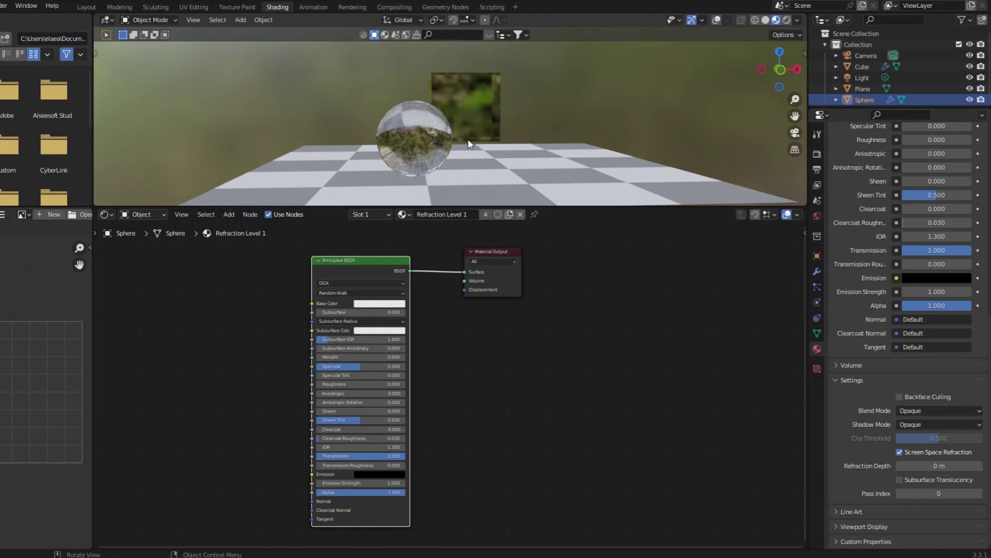
# Step: Reposition the Principled BSDF and Layer Weight nodes in Refraction Level 2
pyautogui.moveTo(365, 266); pyautogui.dragTo(369, 267)
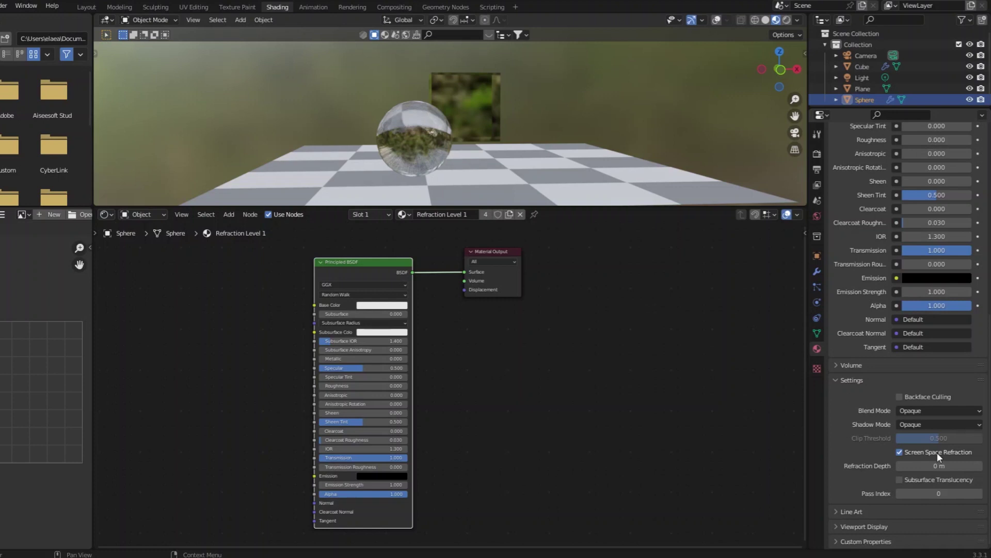
pyautogui.click(372, 217)
pyautogui.click(360, 247)
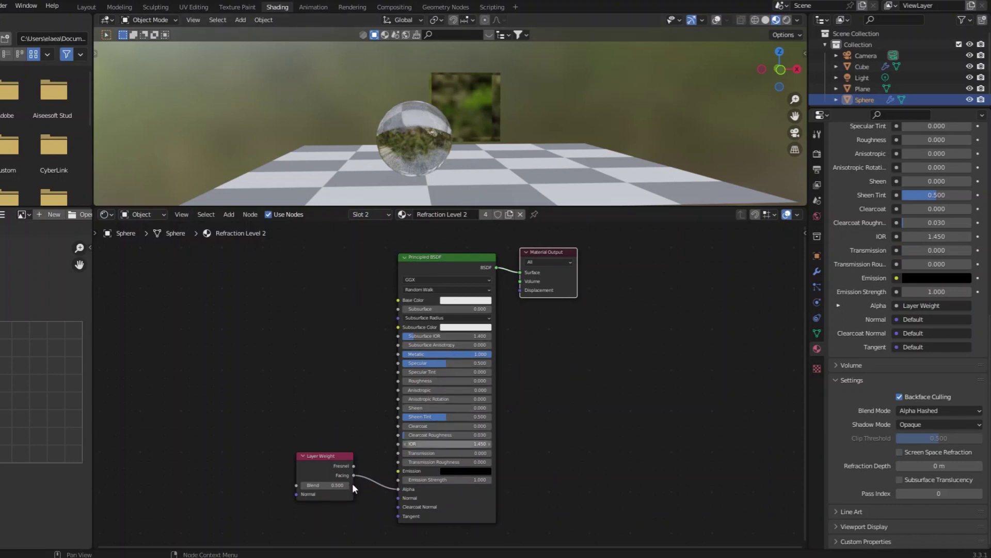
pyautogui.moveTo(315, 466); pyautogui.dragTo(328, 472)
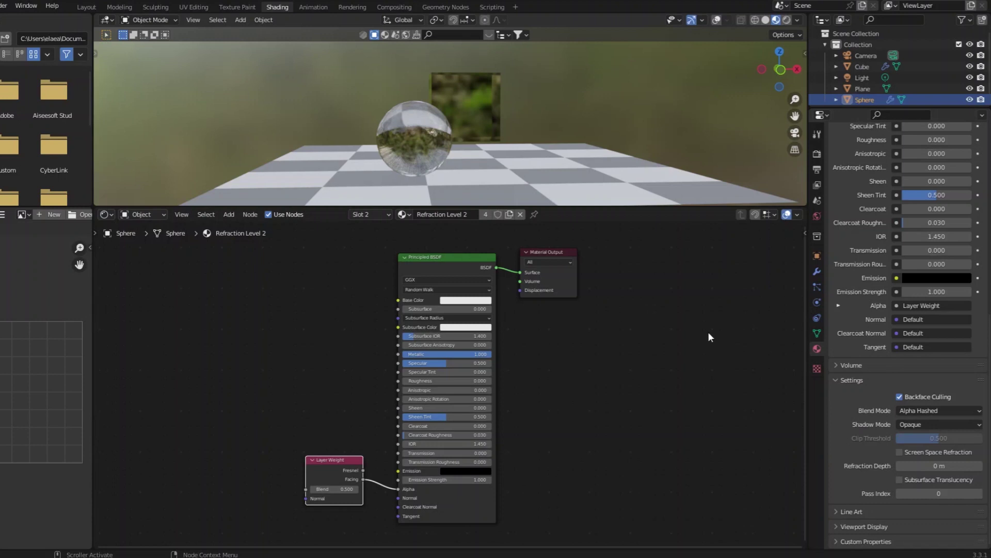
# Step: Show the sphere's Solidify modifier, orbit the scene, and switch to OBS Studio
pyautogui.click(817, 272)
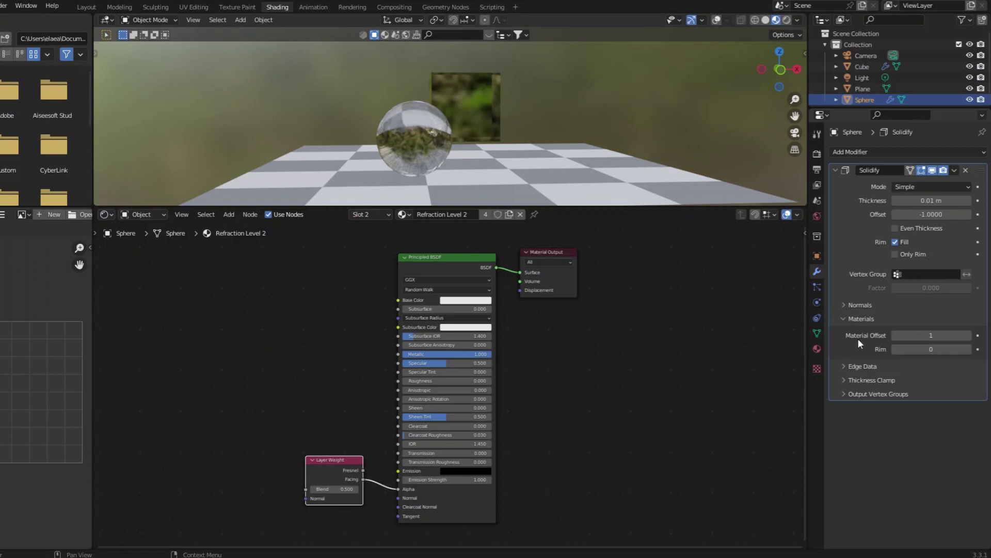
pyautogui.click(431, 261)
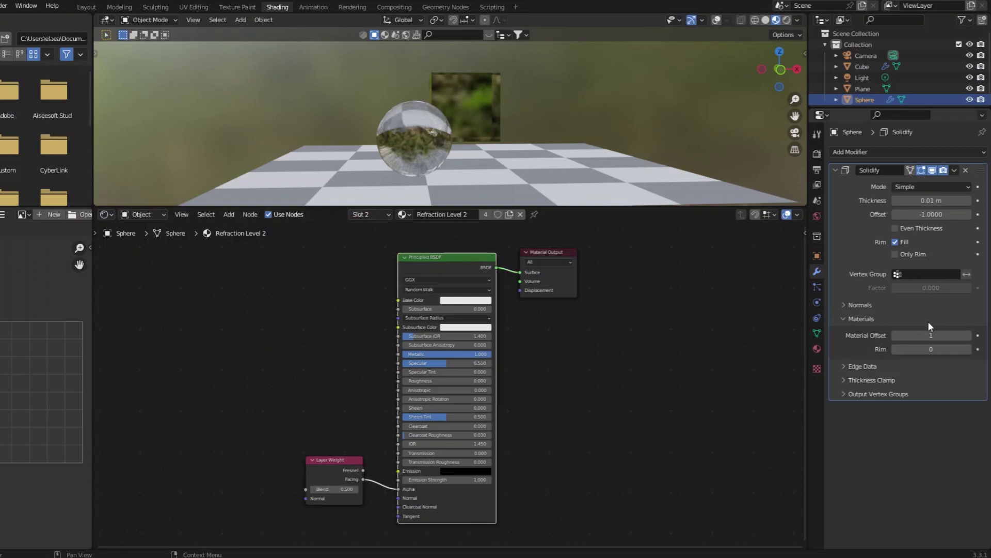
pyautogui.moveTo(521, 117); pyautogui.dragTo(480, 155, button='middle')
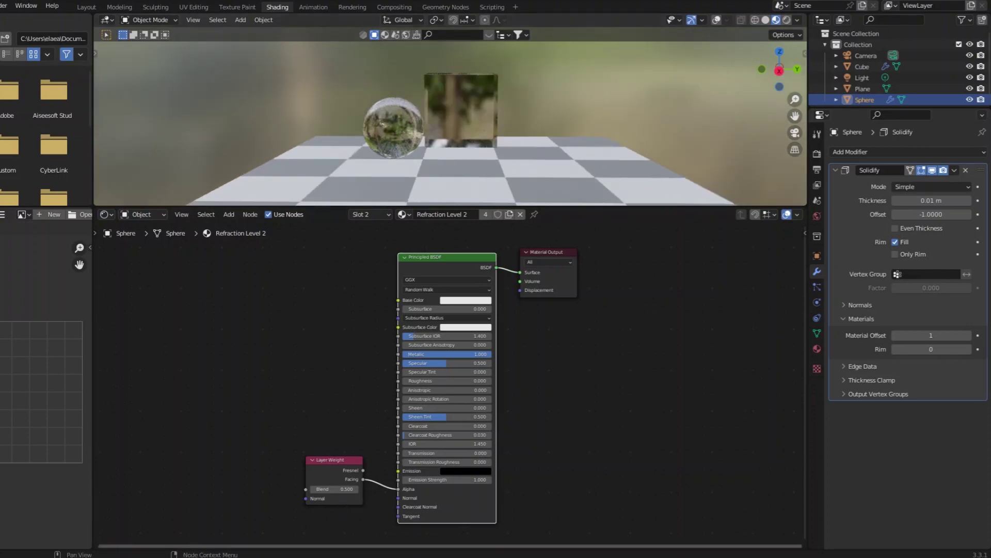
pyautogui.hotkey('alt', 'Tab')
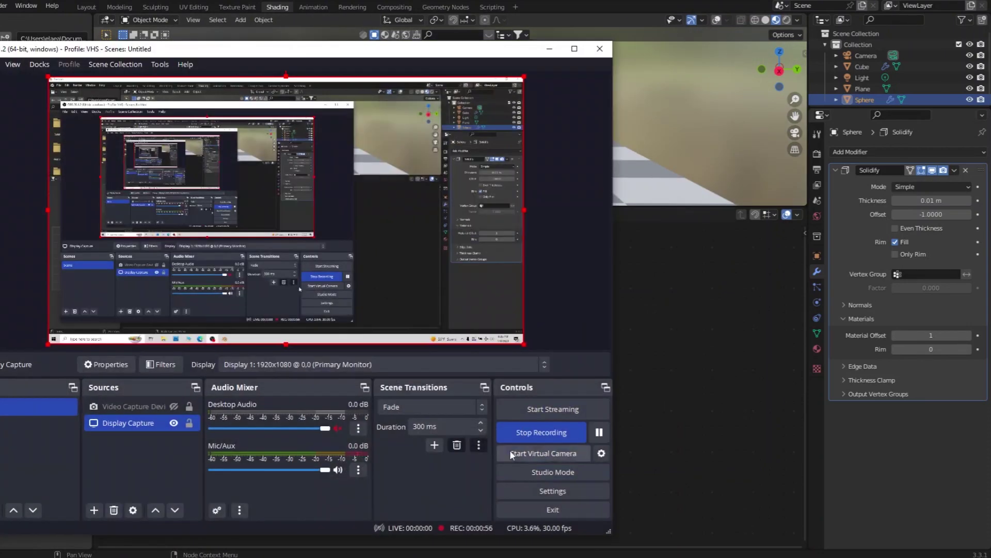